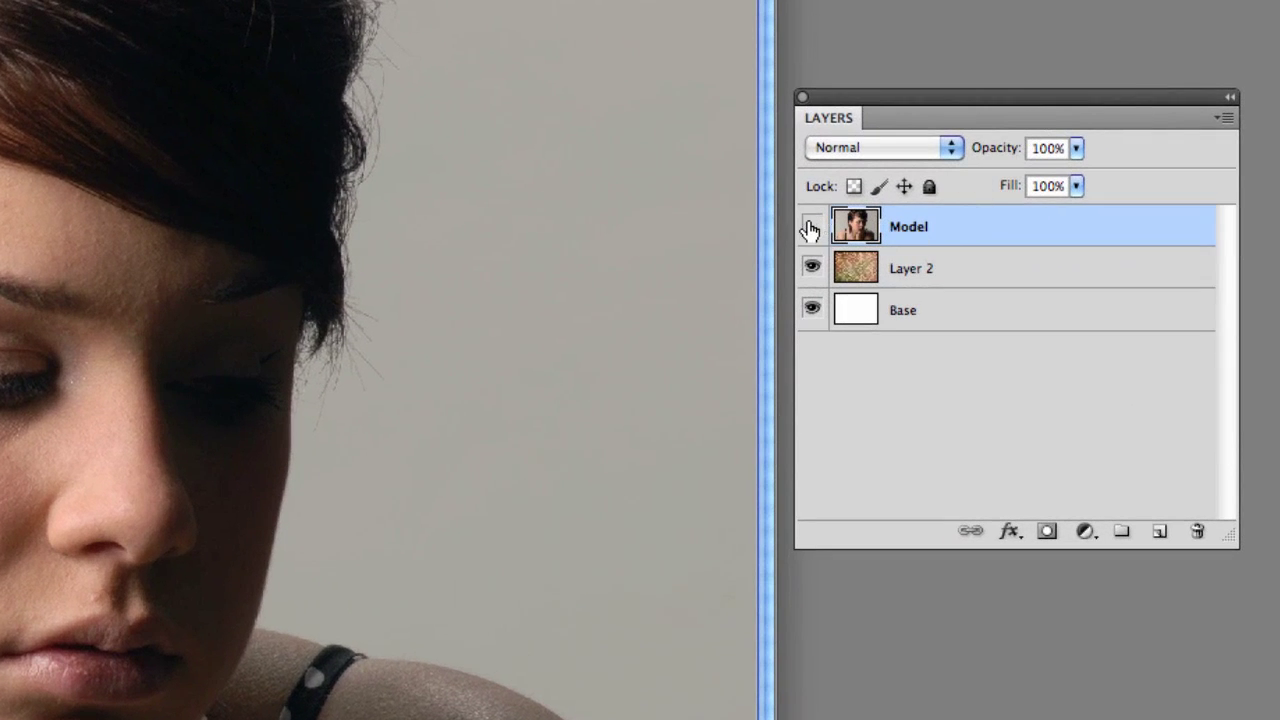
Step: Toggle the Model and Layer 2 visibility to compare the photo with the damask texture
left_click(811, 226)
left_click(811, 268)
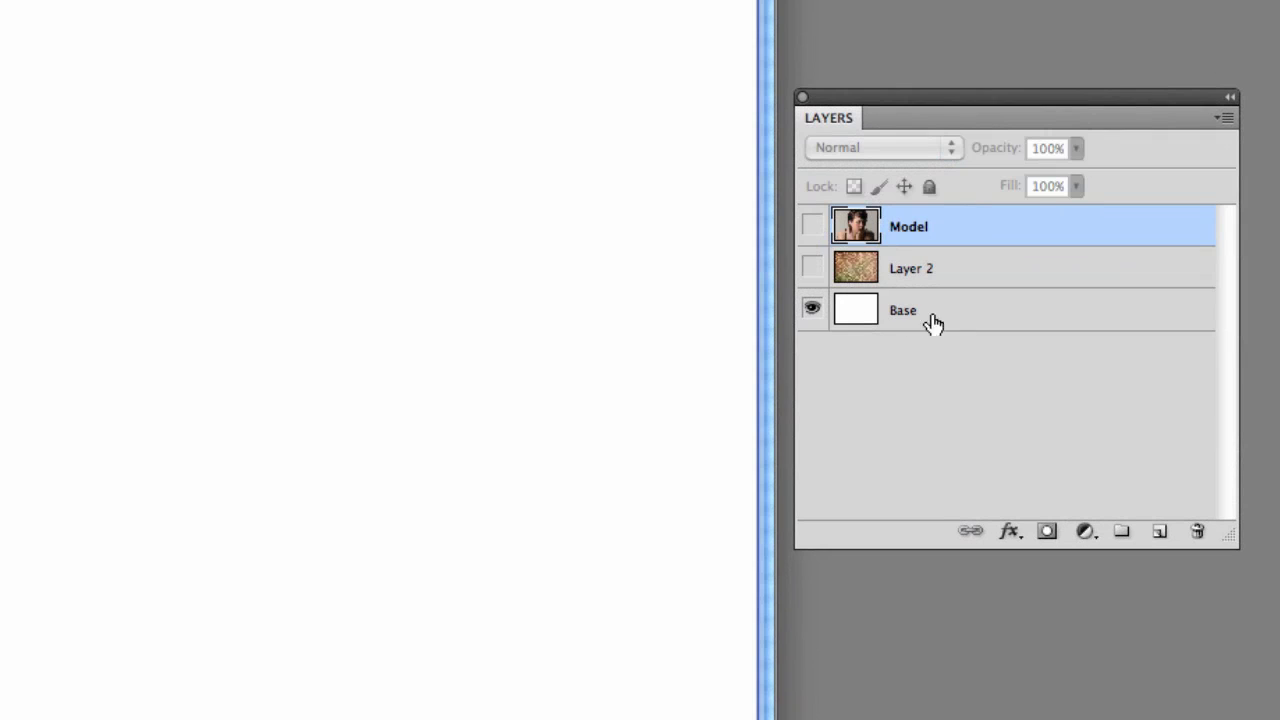
left_click(811, 268)
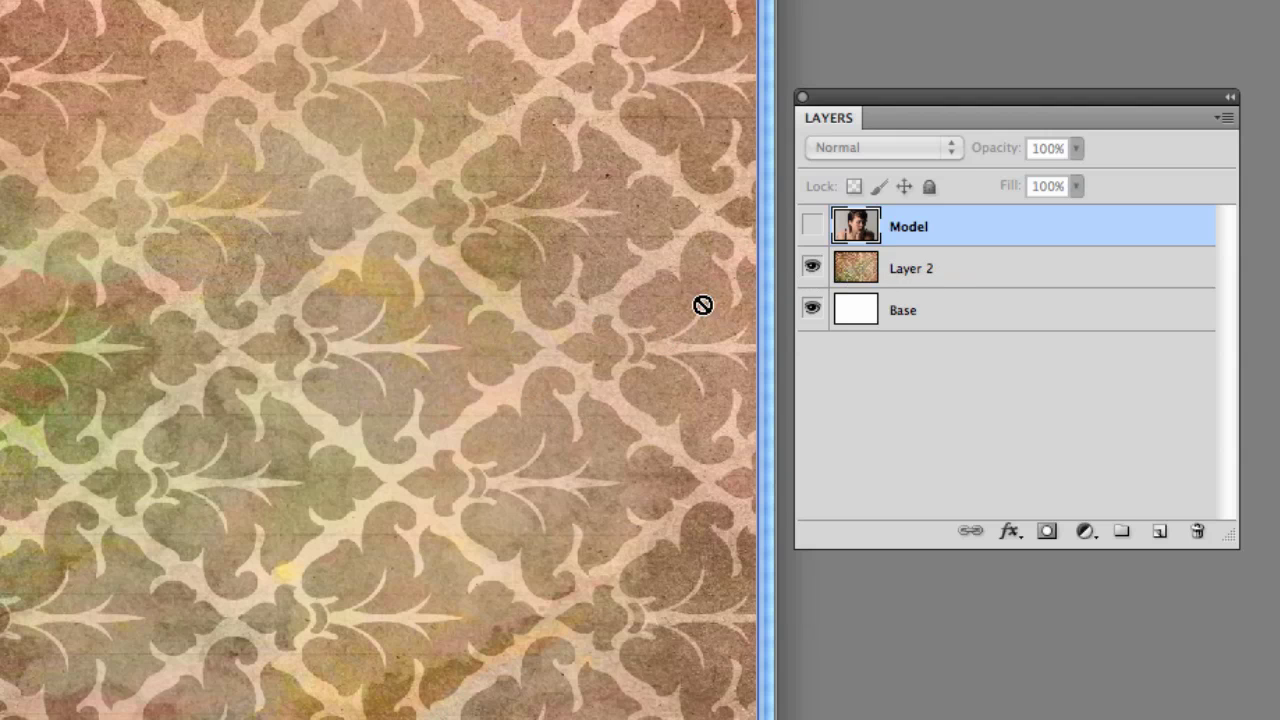
left_click(811, 226)
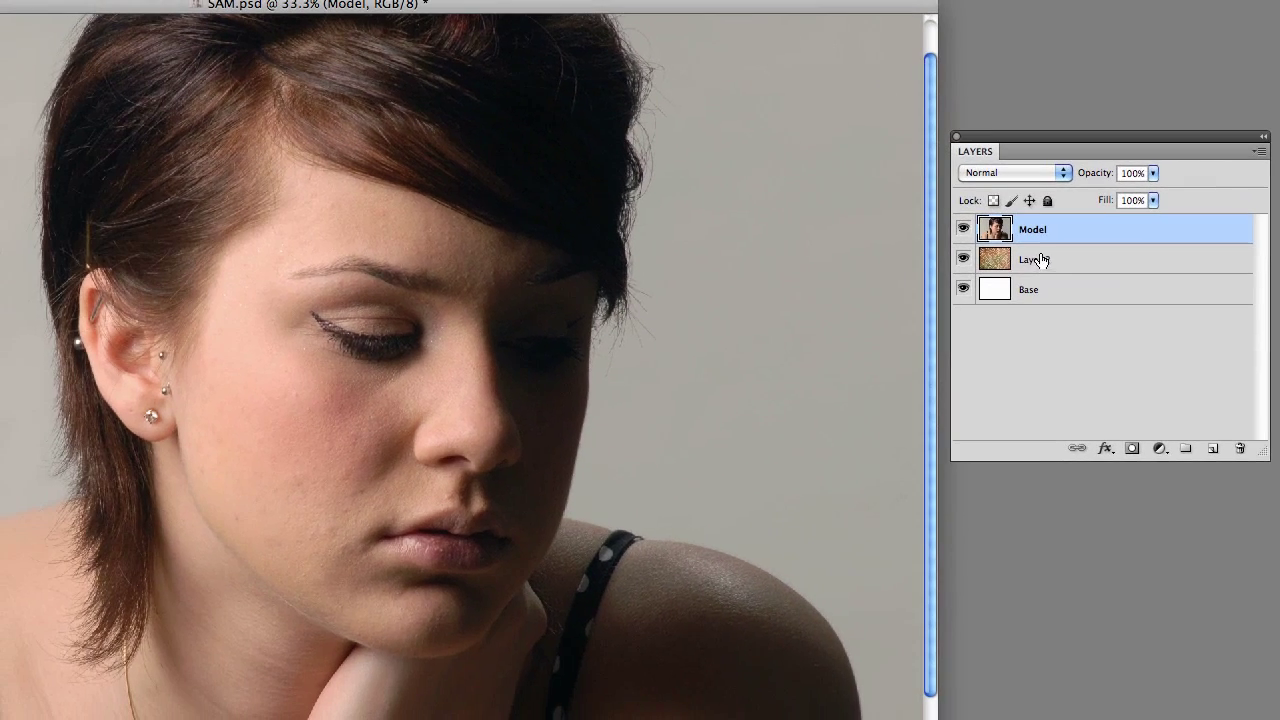
left_click(923, 227)
left_click(923, 227)
left_click(963, 232)
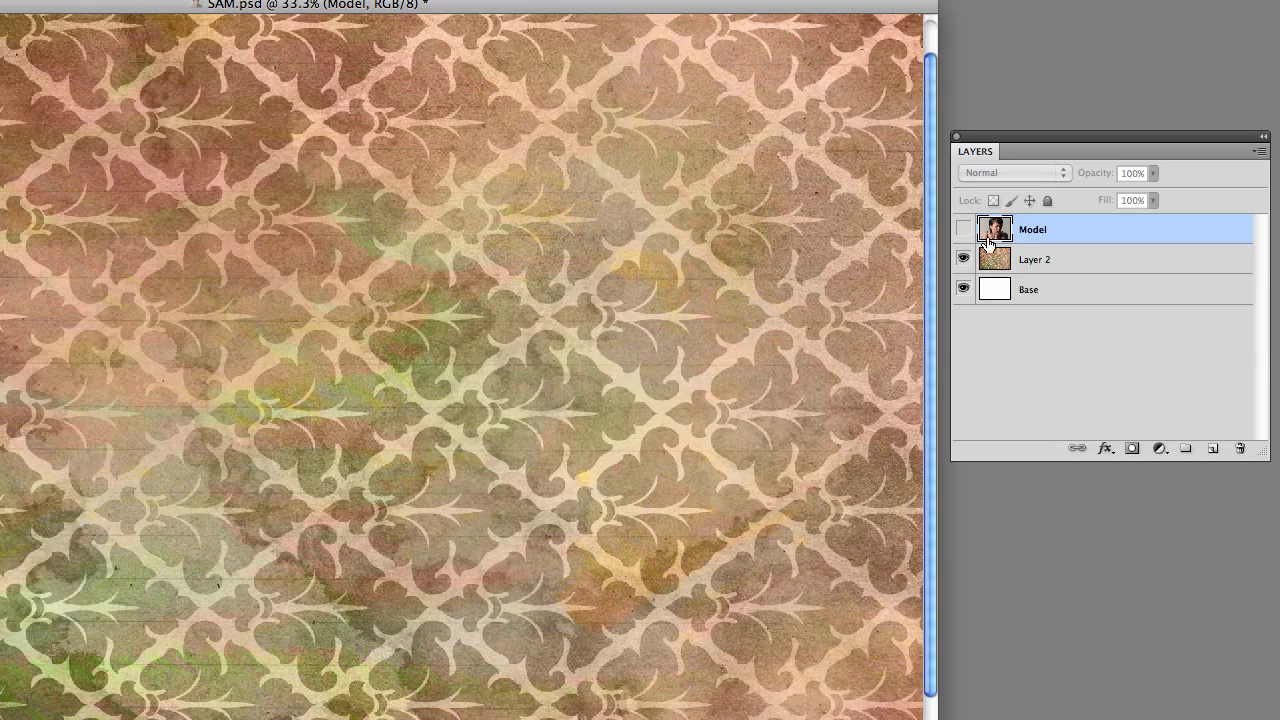
left_click(963, 231)
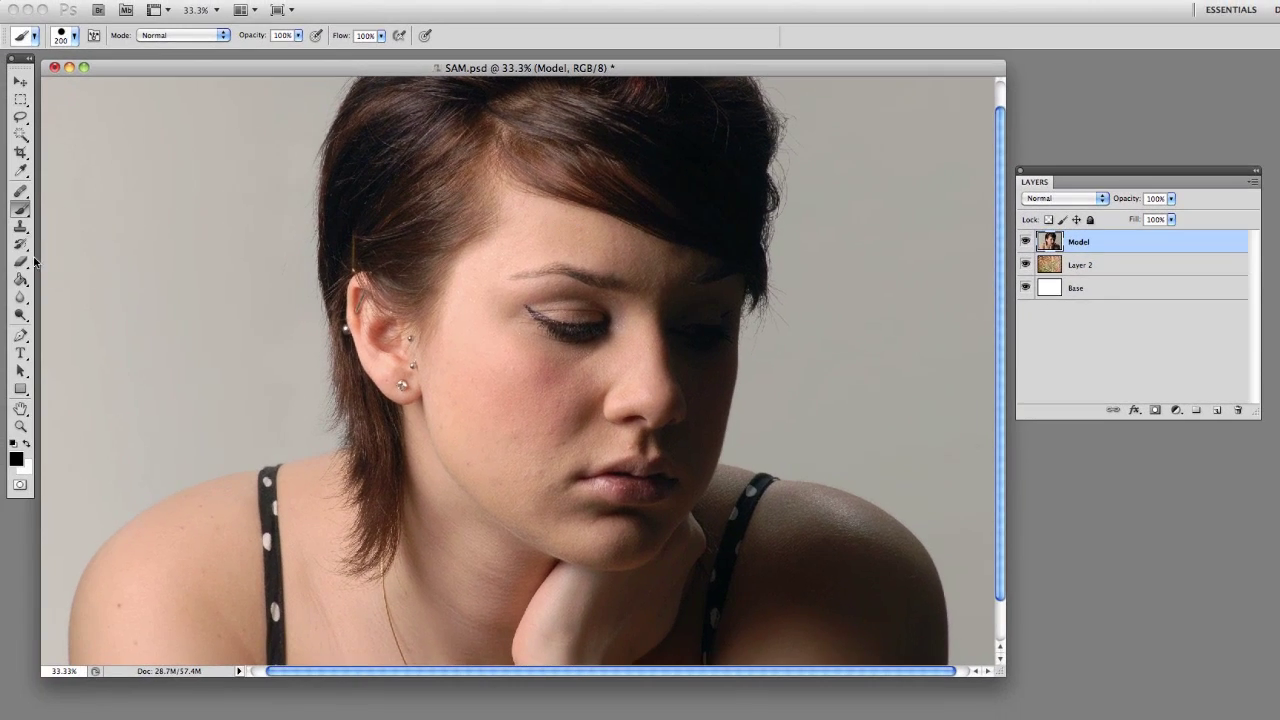
Step: Try erasing the grey background with a 300 px eraser, then undo the erasing
left_click(21, 262)
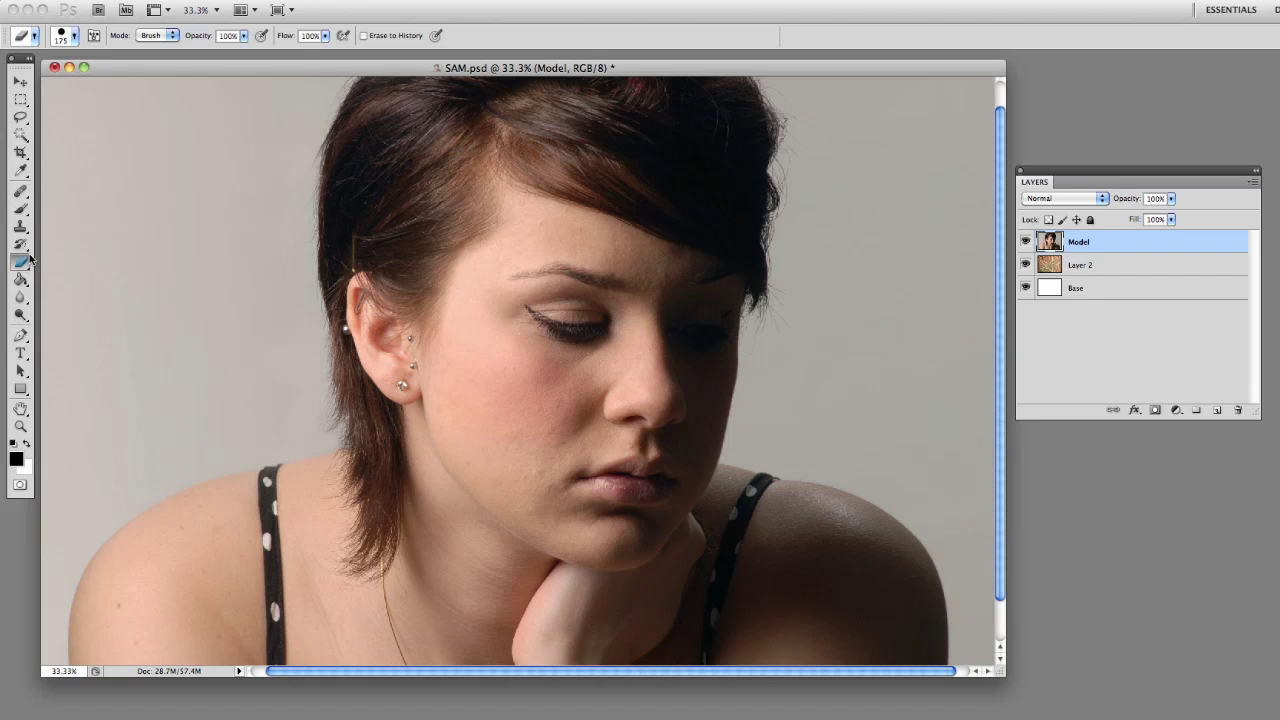
key("bracketright")
key("bracketright")
key("bracketright")
mouse_move(248, 125)
left_mouse_down()
mouse_move(319, 78)
mouse_move(276, 230)
mouse_move(282, 186)
mouse_move(278, 279)
mouse_move(285, 268)
mouse_move(308, 421)
mouse_move(129, 478)
mouse_move(63, 556)
mouse_move(44, 647)
mouse_move(53, 472)
mouse_move(76, 476)
mouse_move(224, 390)
mouse_move(213, 243)
mouse_move(237, 155)
mouse_move(159, 108)
mouse_move(42, 100)
mouse_move(60, 358)
mouse_move(82, 367)
mouse_move(143, 213)
mouse_move(153, 317)
mouse_move(173, 187)
mouse_move(149, 147)
mouse_move(240, 254)
left_mouse_up()
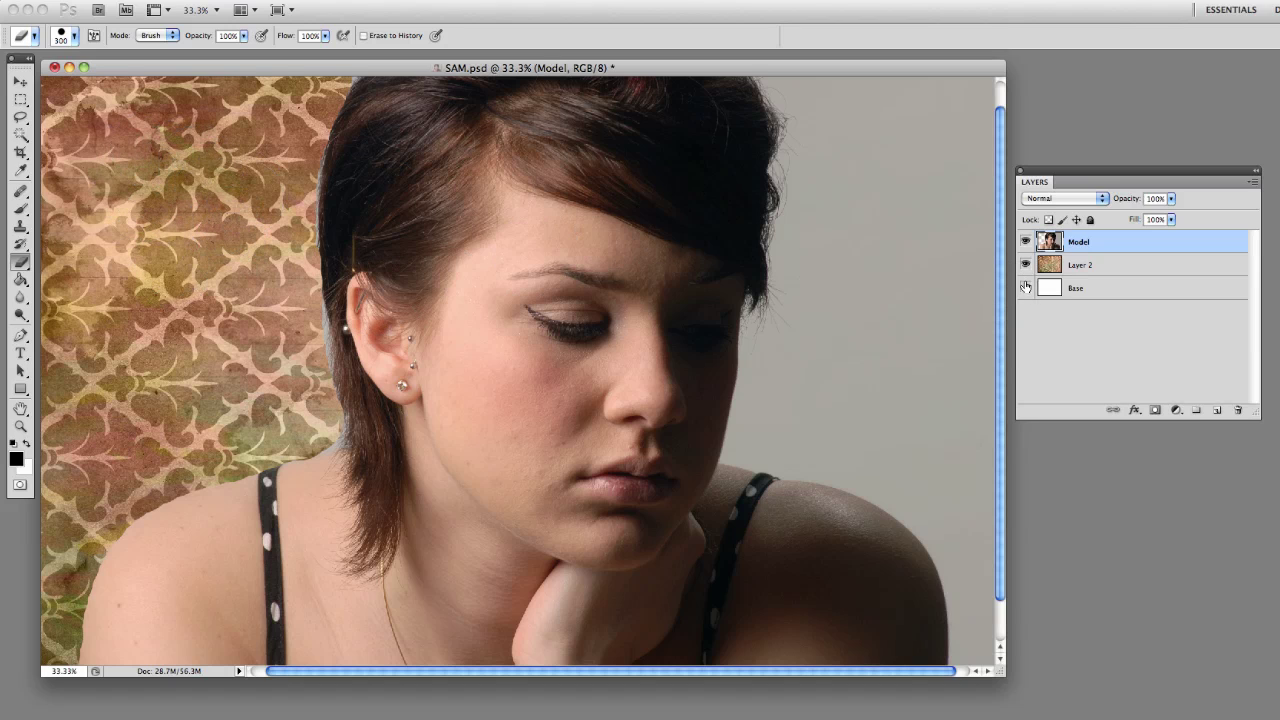
left_click(1025, 268)
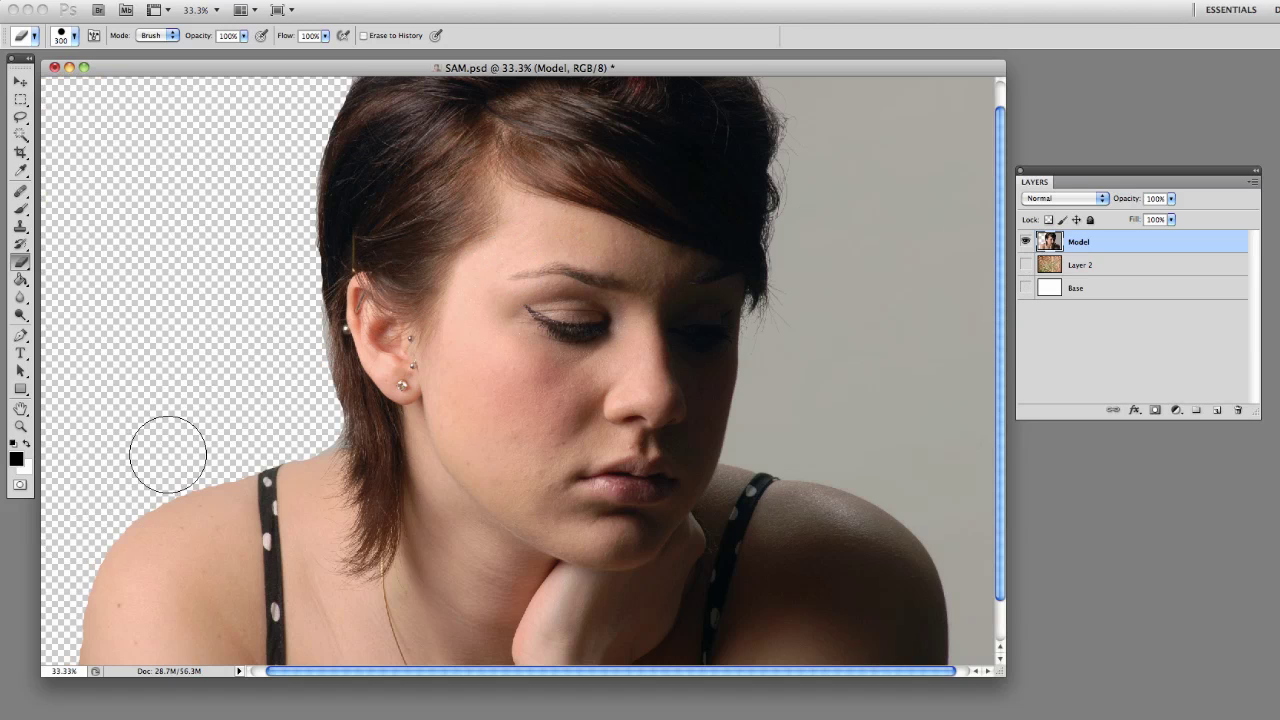
left_click(1024, 265)
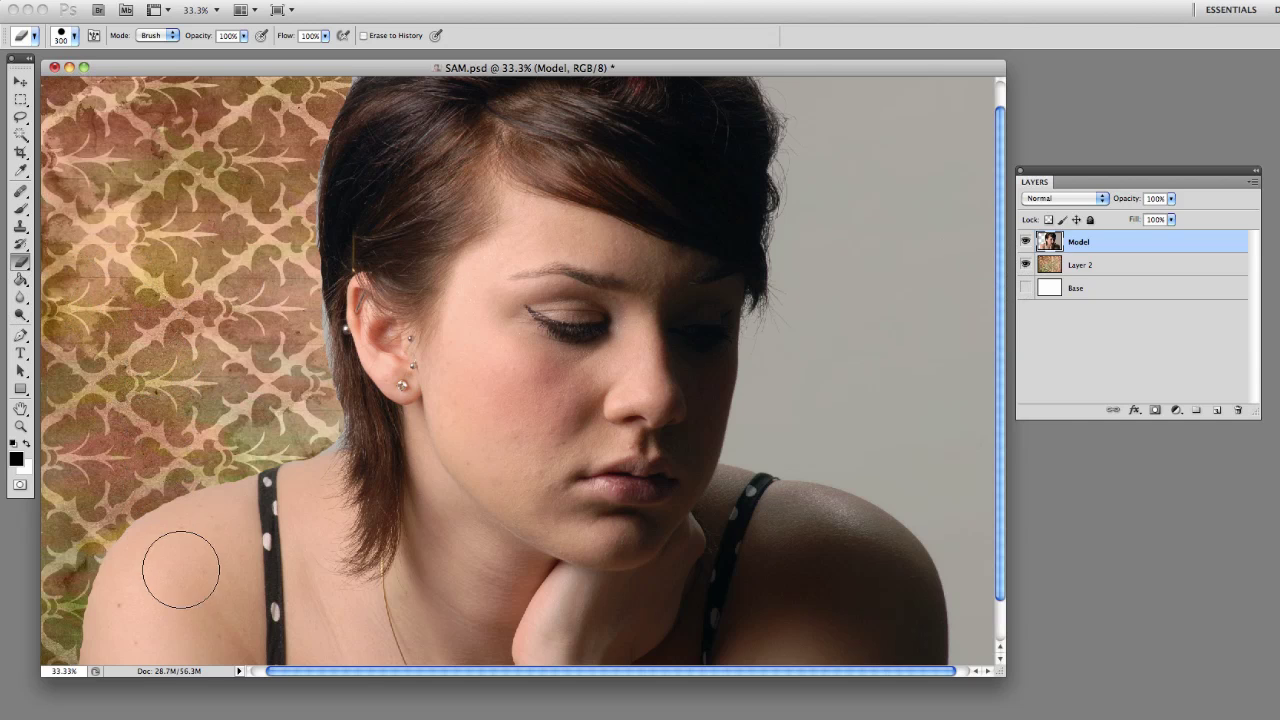
key("bracketleft")
key("bracketleft")
key("bracketleft")
key("bracketleft")
key("bracketleft")
key("bracketleft")
key("bracketleft")
key("bracketleft")
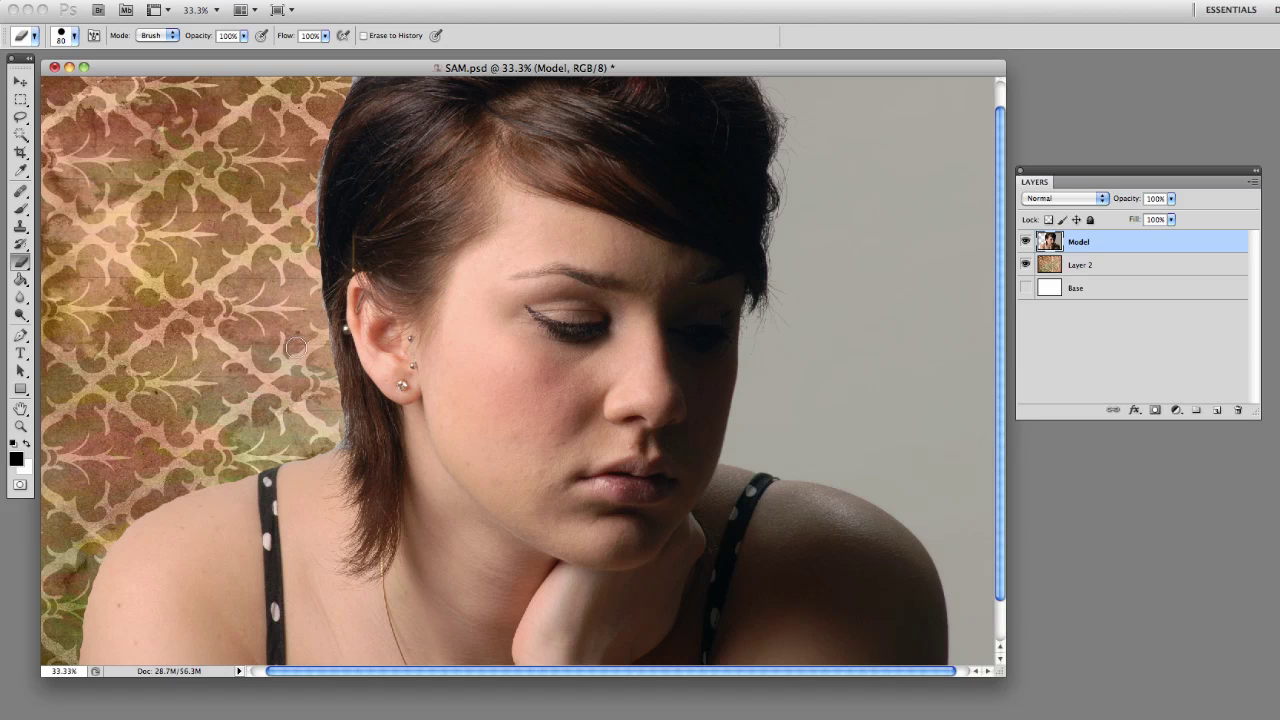
mouse_move(124, 611)
left_mouse_down()
mouse_move(88, 652)
mouse_move(95, 634)
left_mouse_up()
key("ctrl+z")
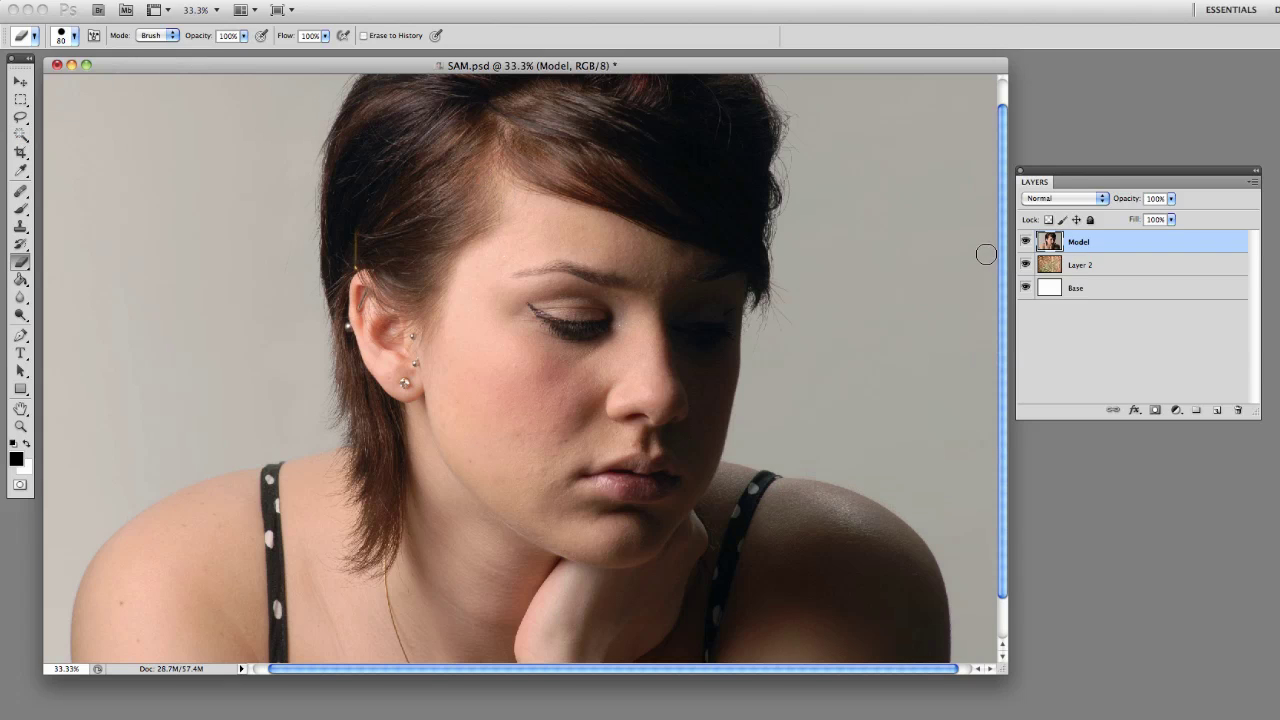
Step: Select the grey background by colour, delete it, check the transparency, then undo
left_click_drag(293, 66, 292, 62)
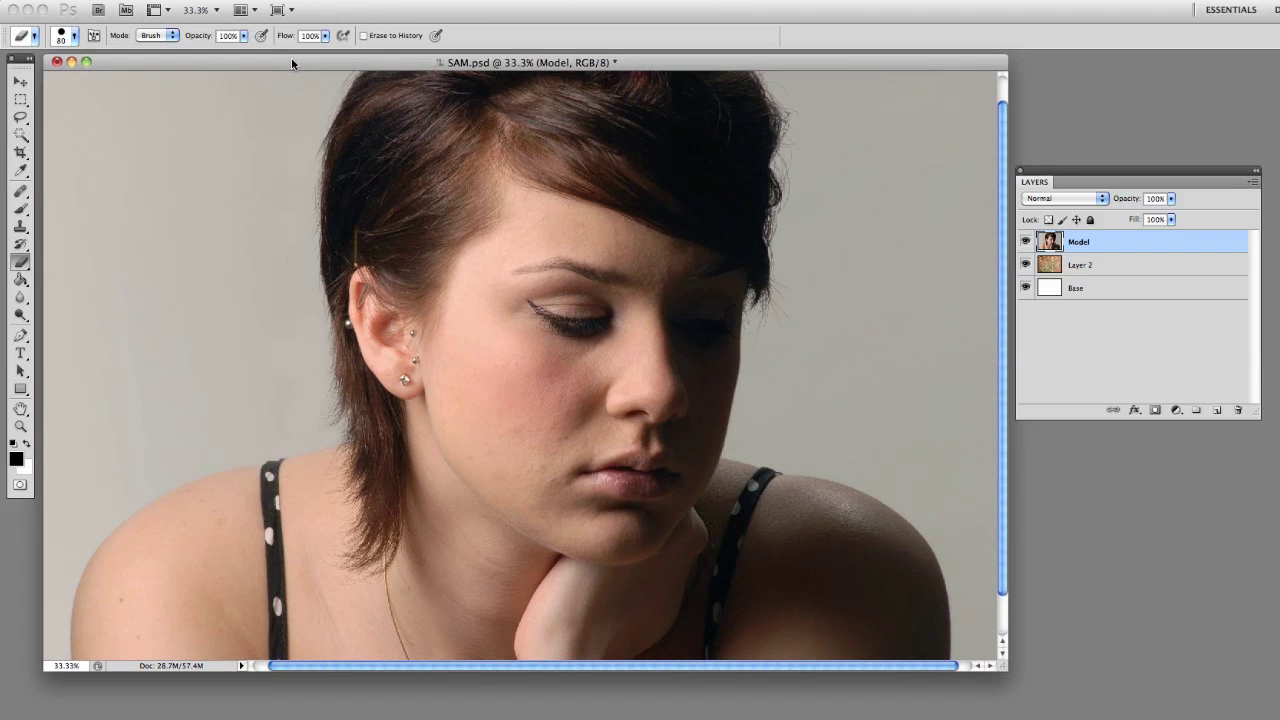
left_click(24, 135)
left_click(172, 249)
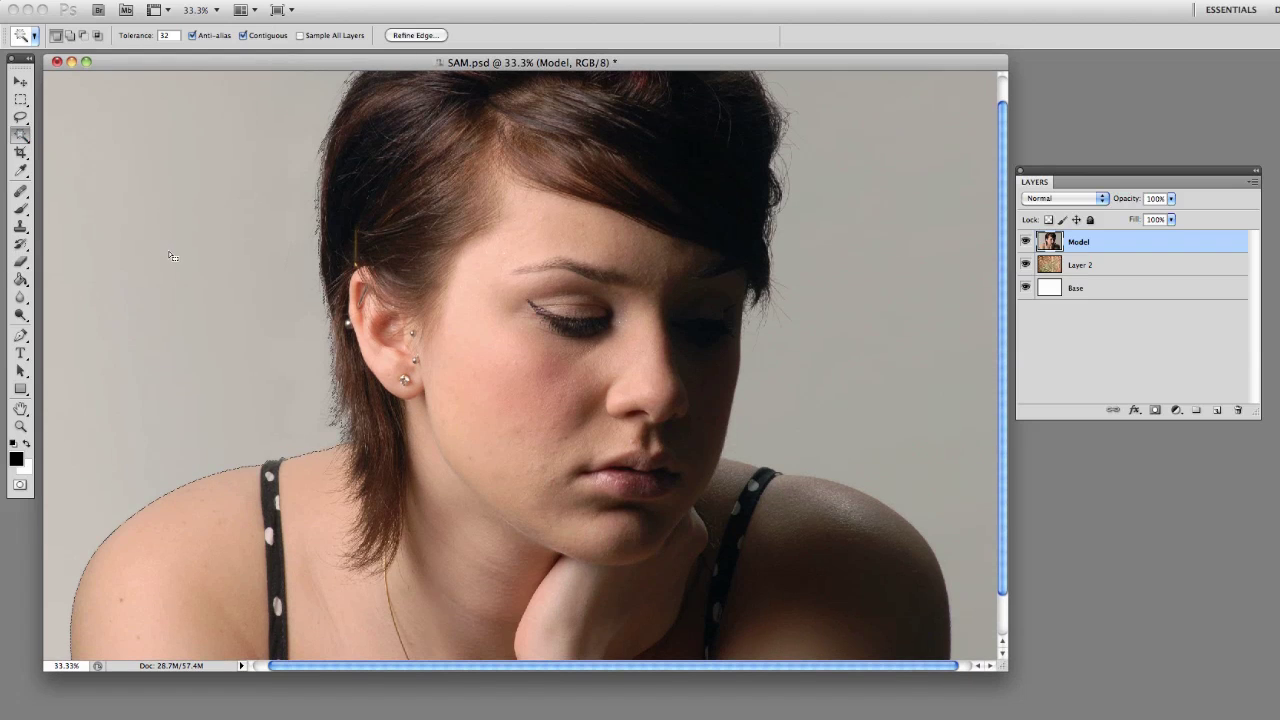
left_click(851, 300, "shift")
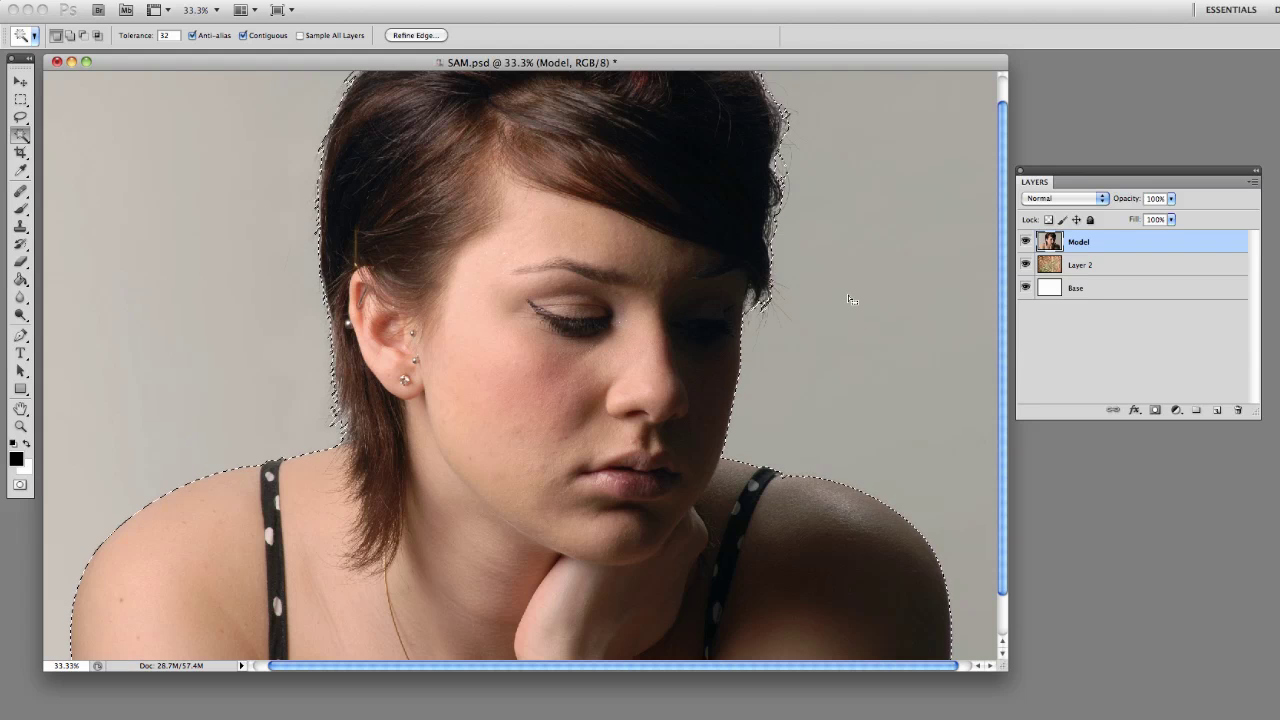
key("Delete")
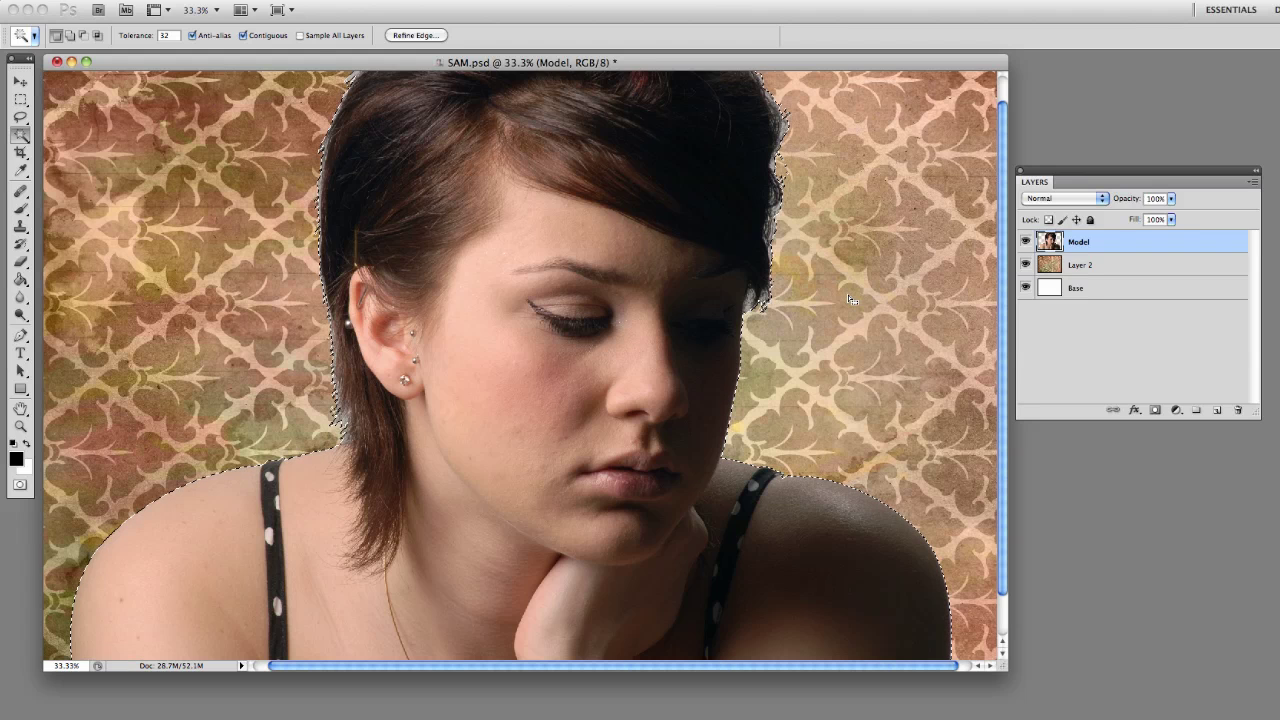
key("super+d")
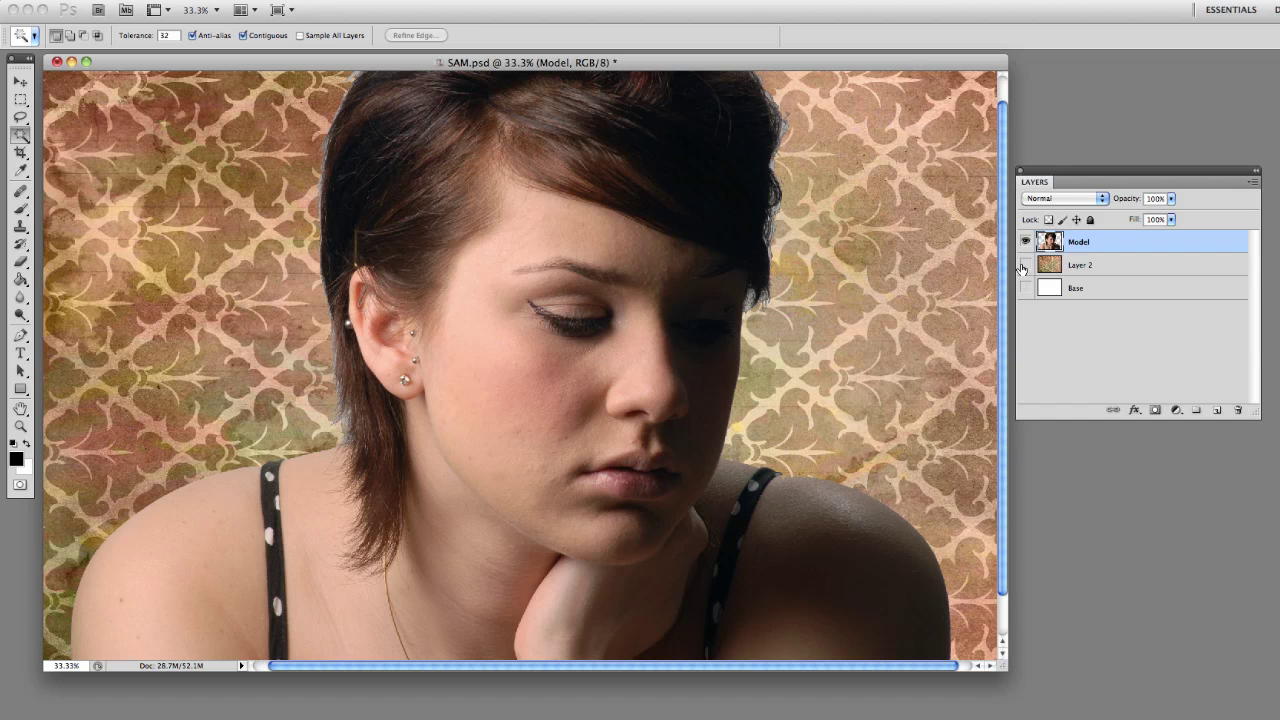
left_click_drag(1025, 264, 1025, 287)
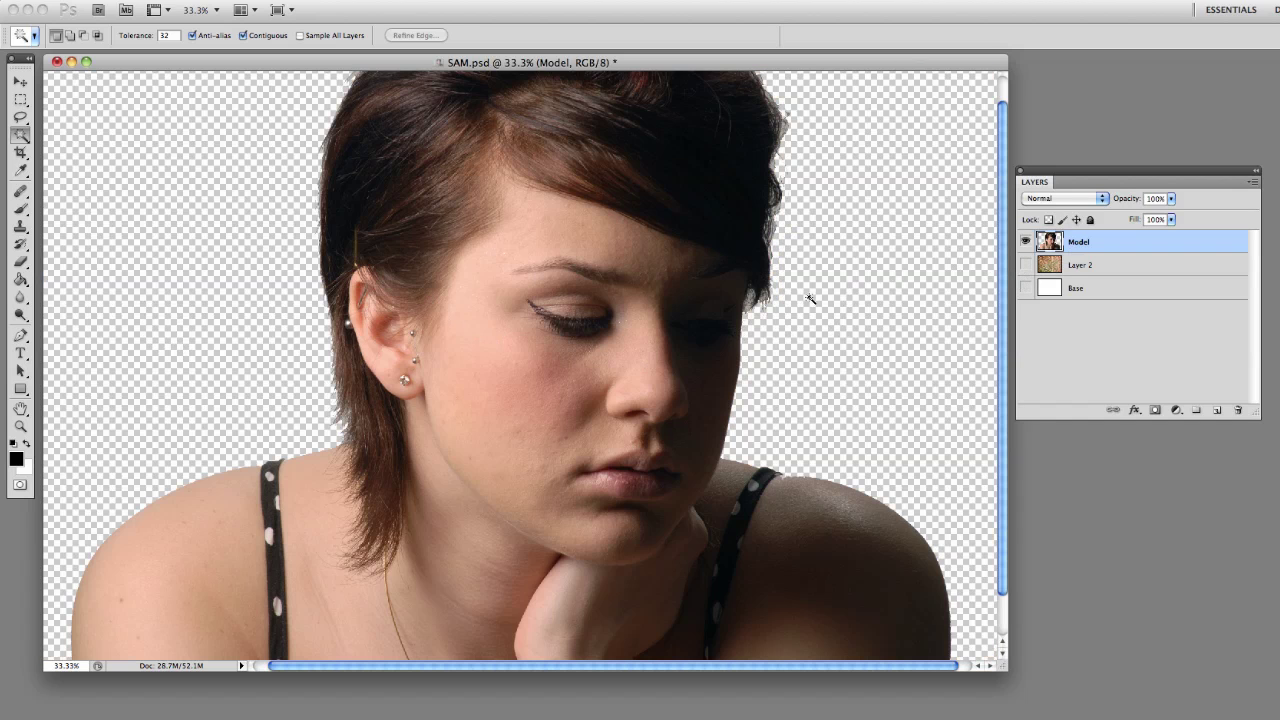
left_click(1027, 266)
left_click(1025, 287)
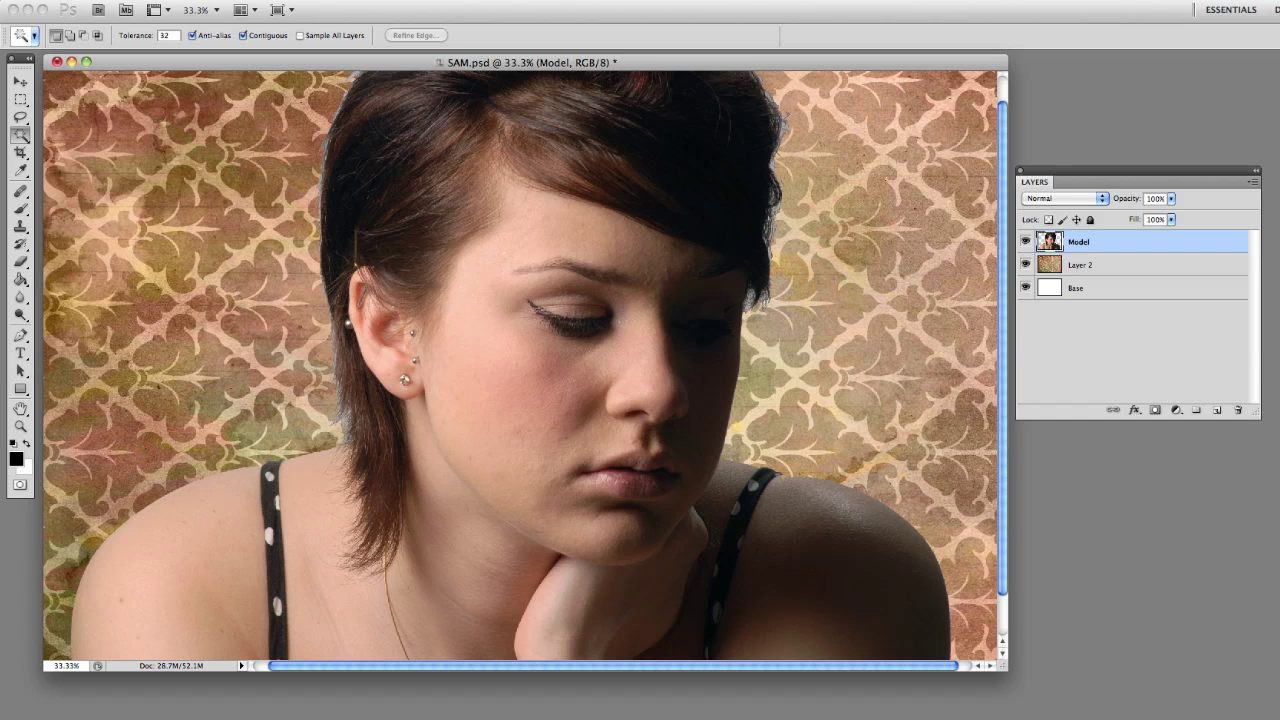
key("ctrl+z")
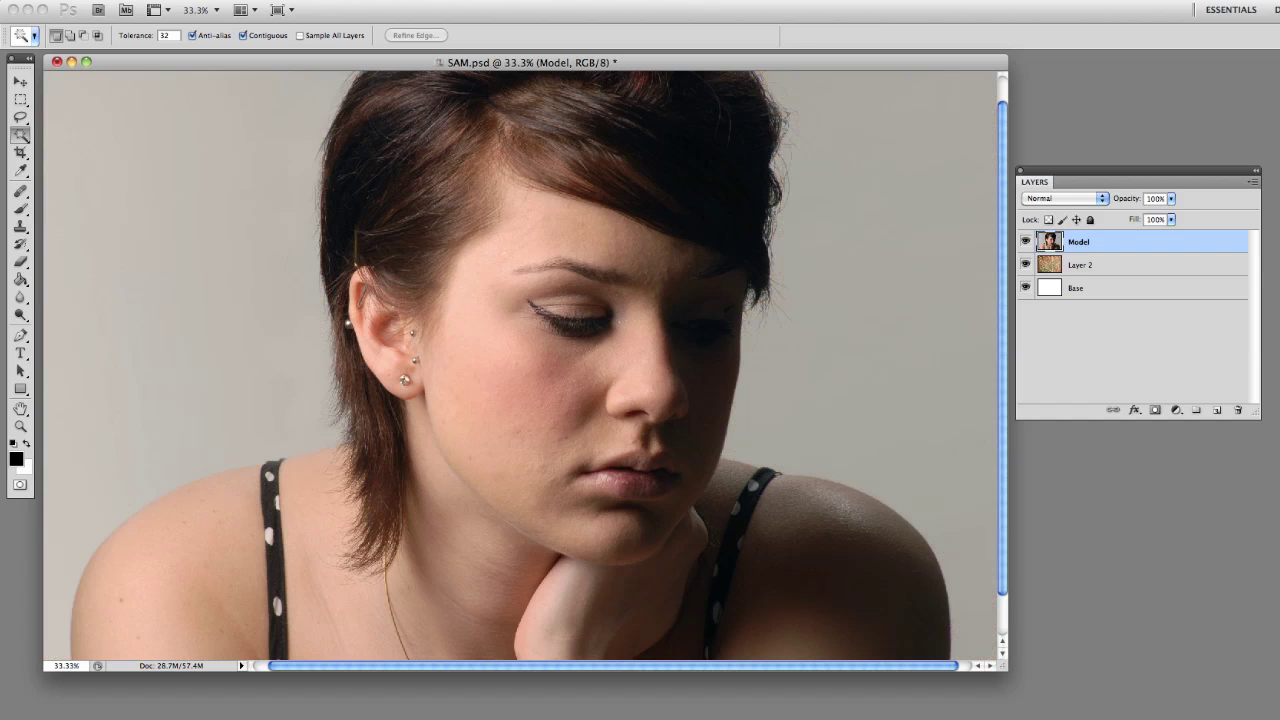
Step: Add a layer mask to Model and switch targeting between its image and mask
left_click_drag(657, 63, 657, 74)
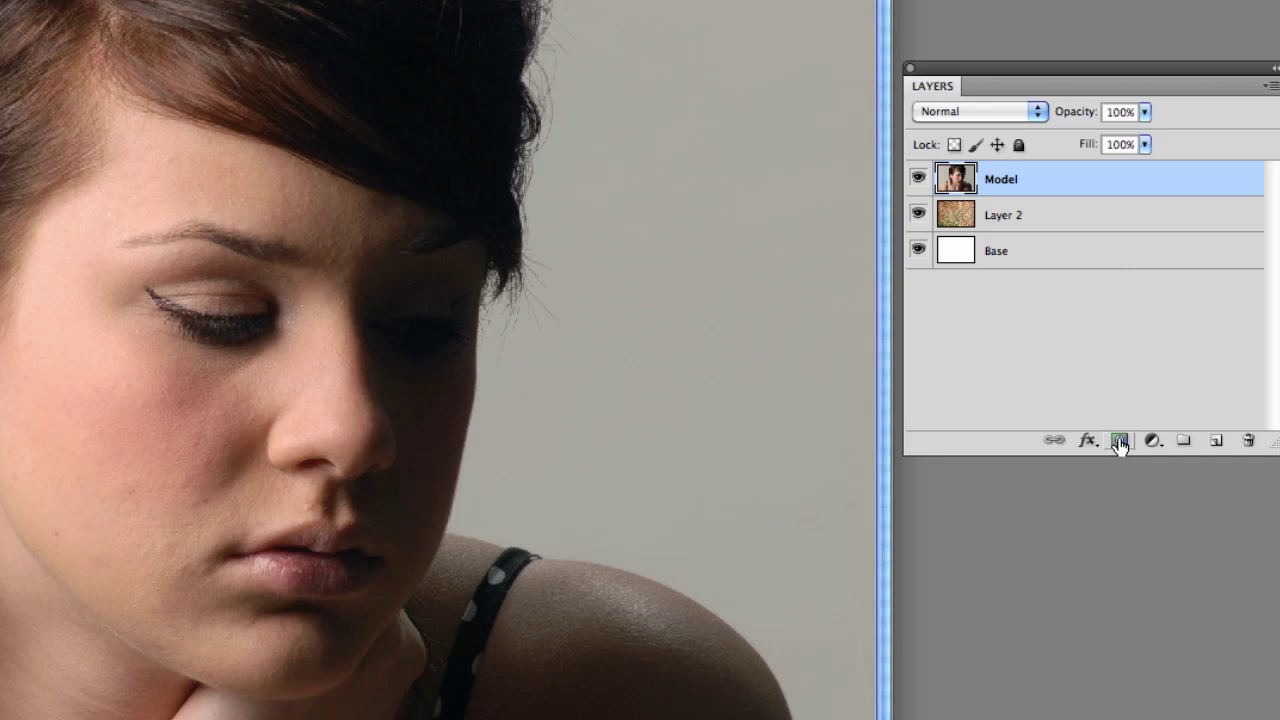
left_click(1118, 441)
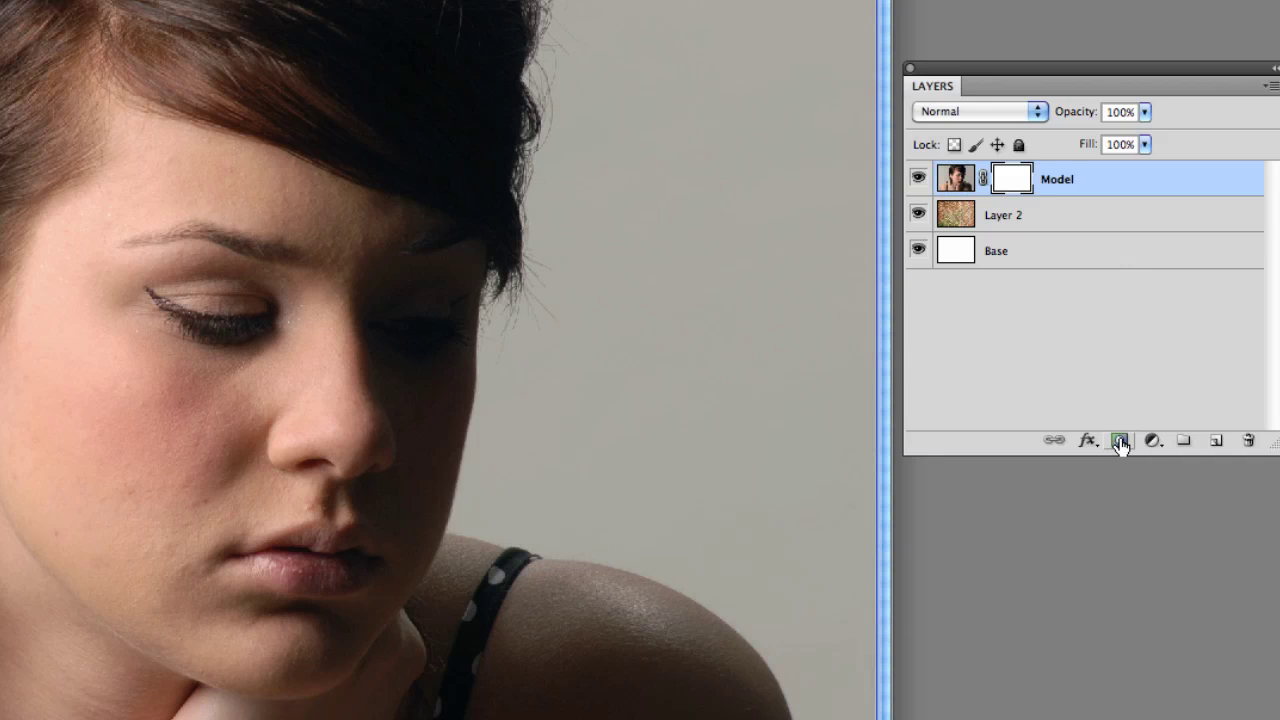
left_click(962, 181)
left_click(1014, 180)
left_click(968, 180)
left_click(996, 180)
left_click(945, 178)
left_click(1002, 180)
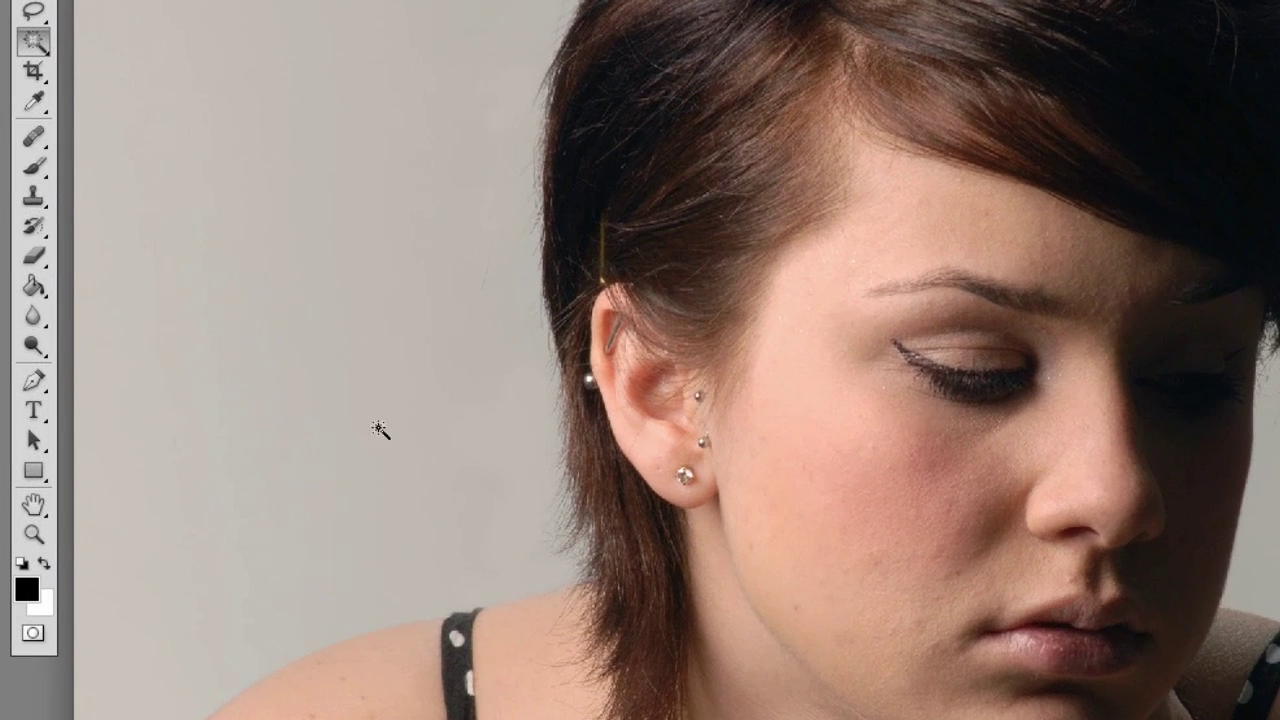
Step: Brush black on the Model mask over the grey beside the face, hair and shoulder
left_click(33, 167)
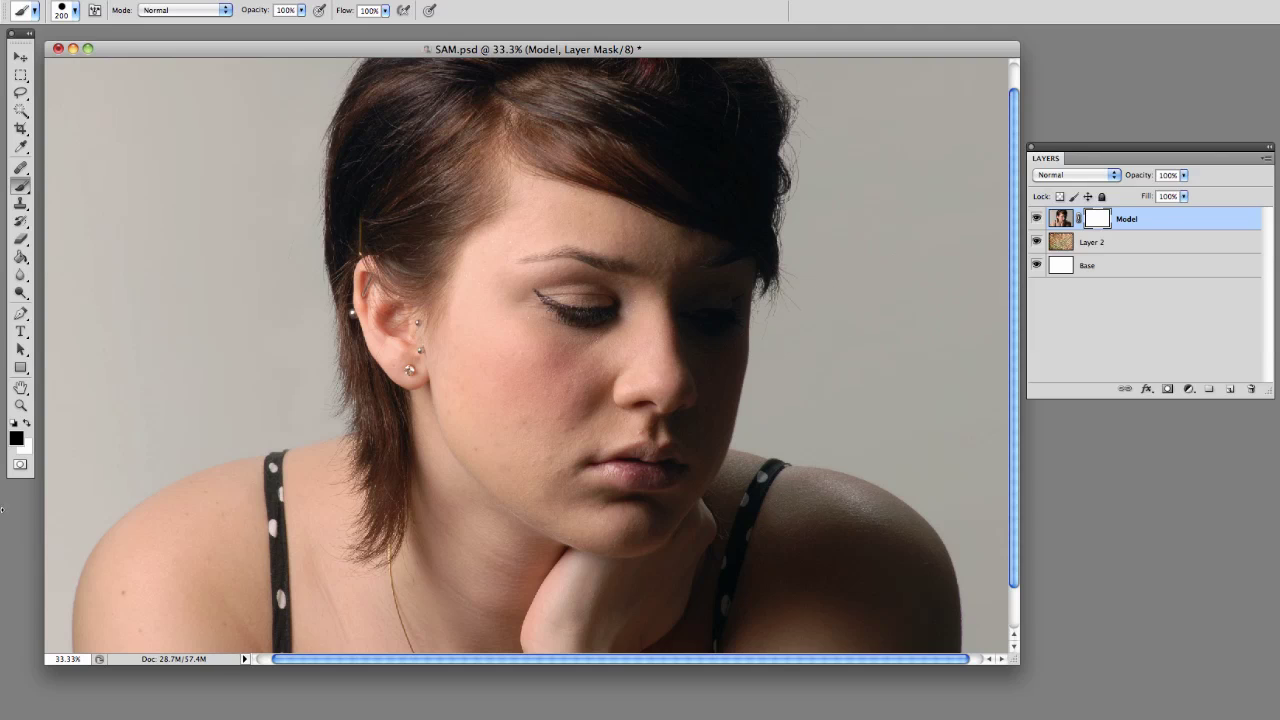
mouse_move(145, 358)
left_mouse_down()
mouse_move(127, 410)
mouse_move(127, 357)
mouse_move(172, 395)
mouse_move(232, 370)
mouse_move(200, 335)
mouse_move(205, 271)
mouse_move(108, 317)
mouse_move(97, 298)
mouse_move(210, 180)
mouse_move(200, 237)
left_mouse_up()
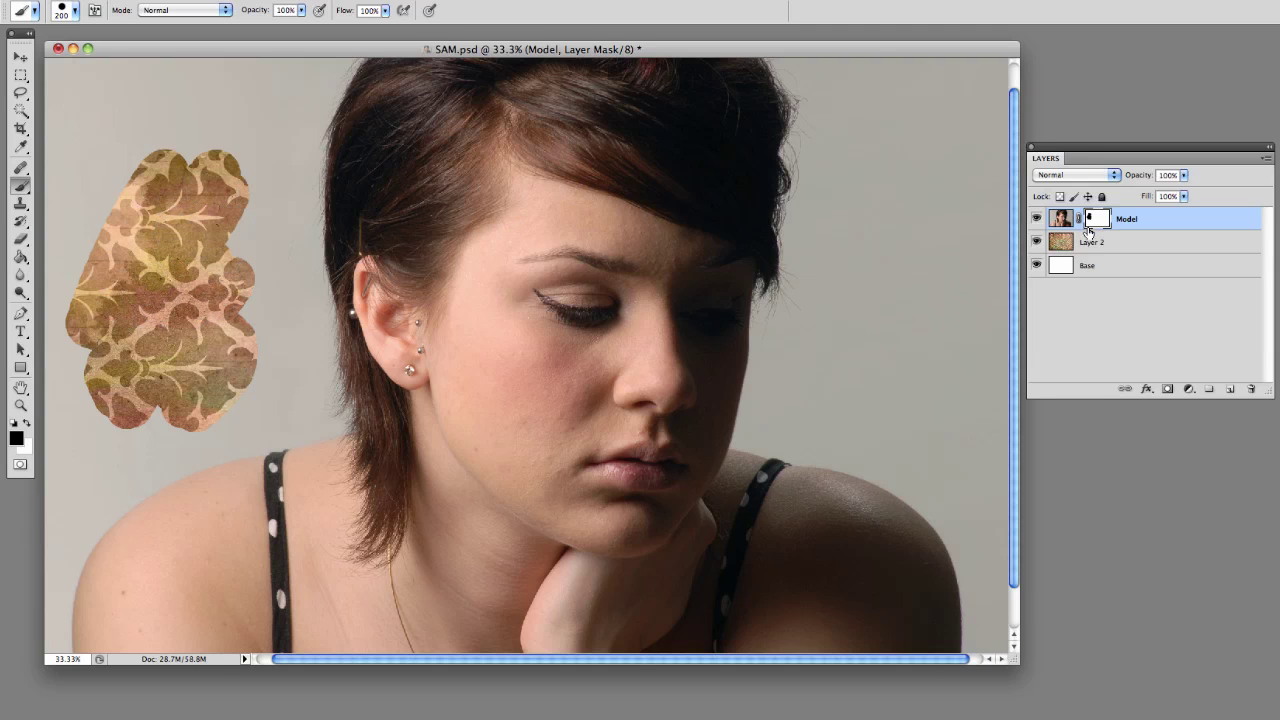
mouse_move(233, 196)
left_mouse_down()
mouse_move(267, 213)
mouse_move(320, 74)
mouse_move(294, 226)
mouse_move(295, 206)
mouse_move(327, 408)
mouse_move(195, 440)
mouse_move(103, 499)
mouse_move(74, 534)
mouse_move(55, 635)
left_mouse_up()
mouse_move(233, 399)
left_mouse_down()
mouse_move(181, 453)
mouse_move(311, 414)
mouse_move(233, 360)
mouse_move(60, 462)
mouse_move(48, 425)
mouse_move(146, 276)
mouse_move(212, 322)
mouse_move(266, 280)
mouse_move(268, 168)
mouse_move(264, 86)
mouse_move(56, 58)
mouse_move(52, 305)
mouse_move(107, 172)
mouse_move(157, 110)
mouse_move(178, 172)
mouse_move(166, 232)
mouse_move(240, 130)
left_mouse_up()
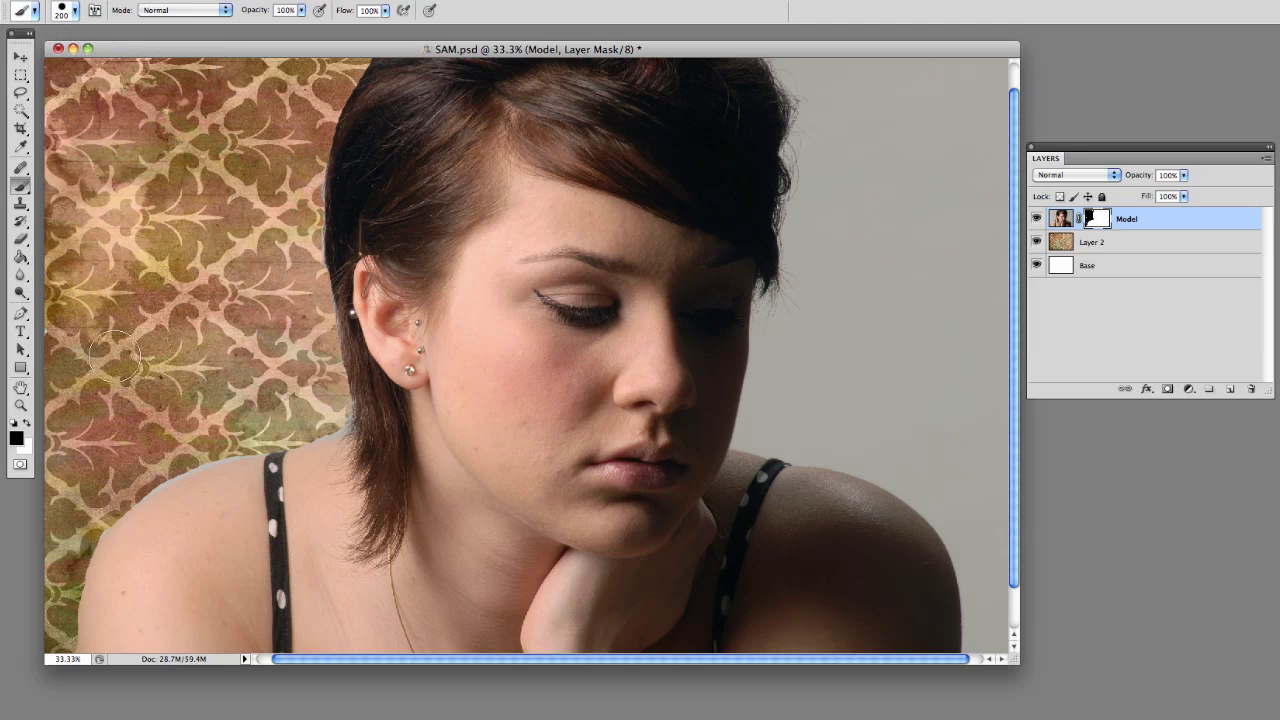
left_click(1062, 220)
mouse_move(823, 349)
left_mouse_down()
mouse_move(810, 476)
mouse_move(731, 566)
mouse_move(757, 602)
left_mouse_up()
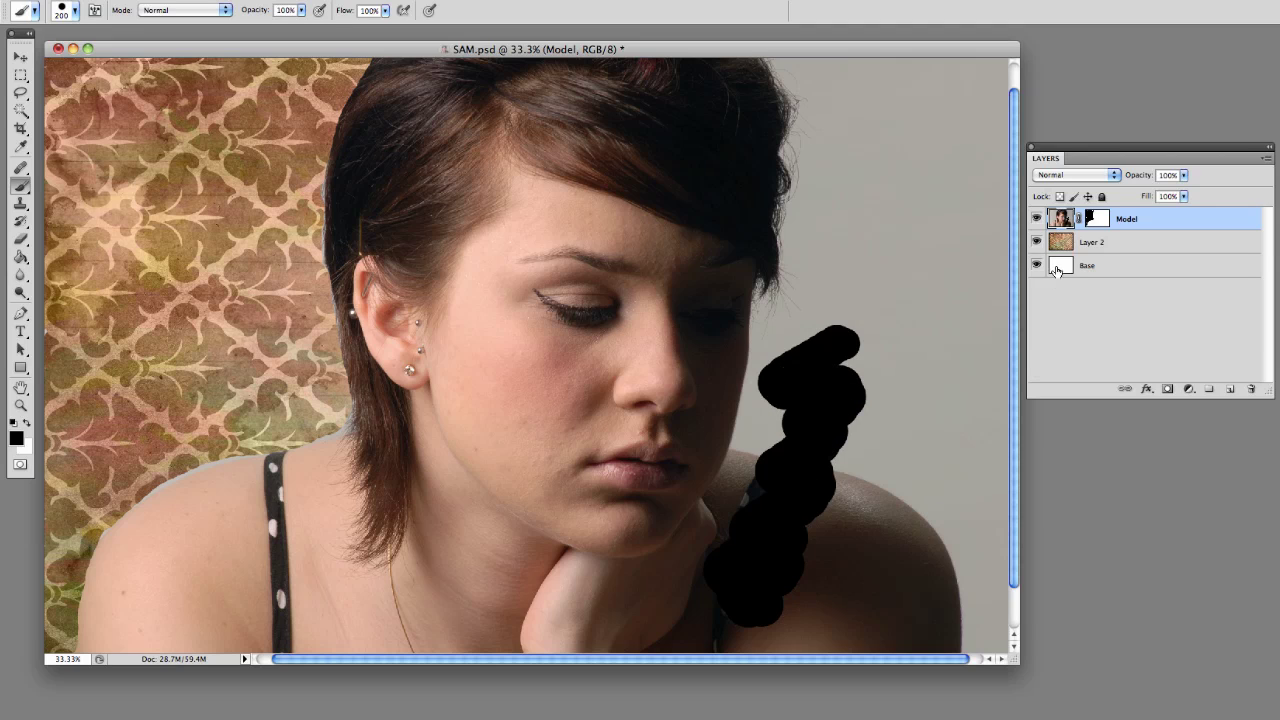
mouse_move(662, 488)
left_mouse_down()
mouse_move(650, 400)
mouse_move(586, 337)
mouse_move(628, 460)
left_mouse_up()
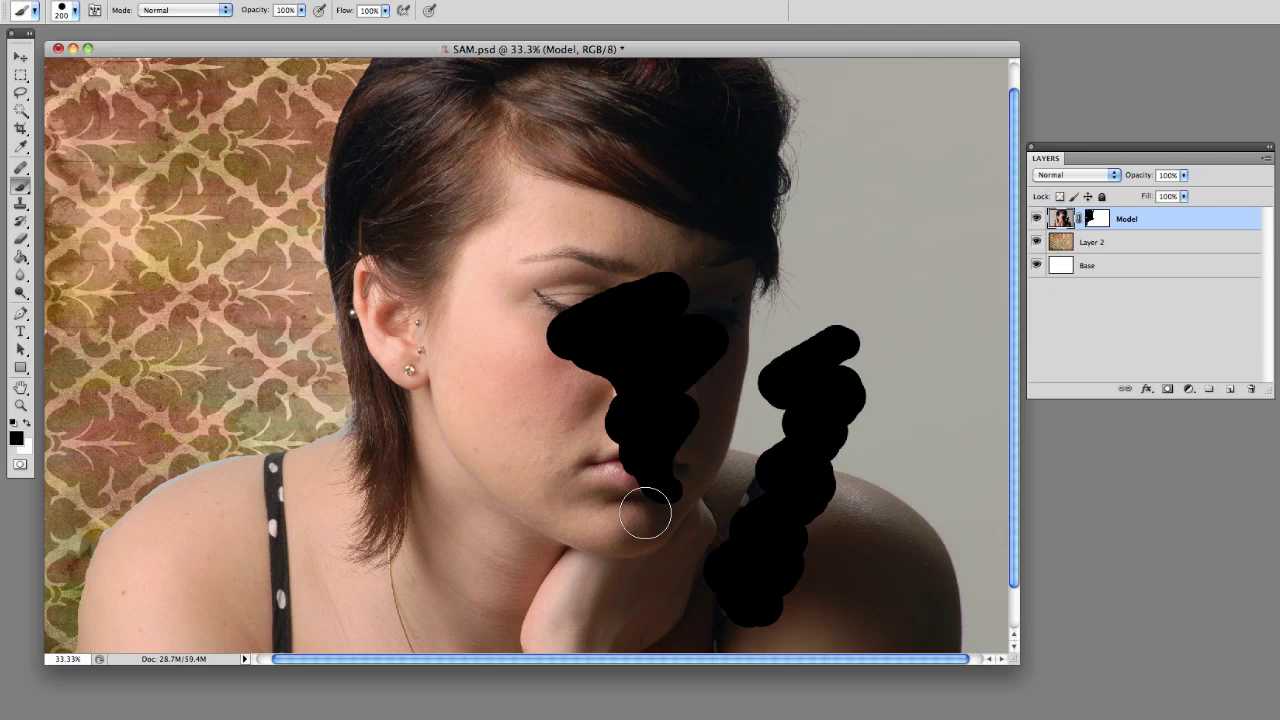
key("super+z")
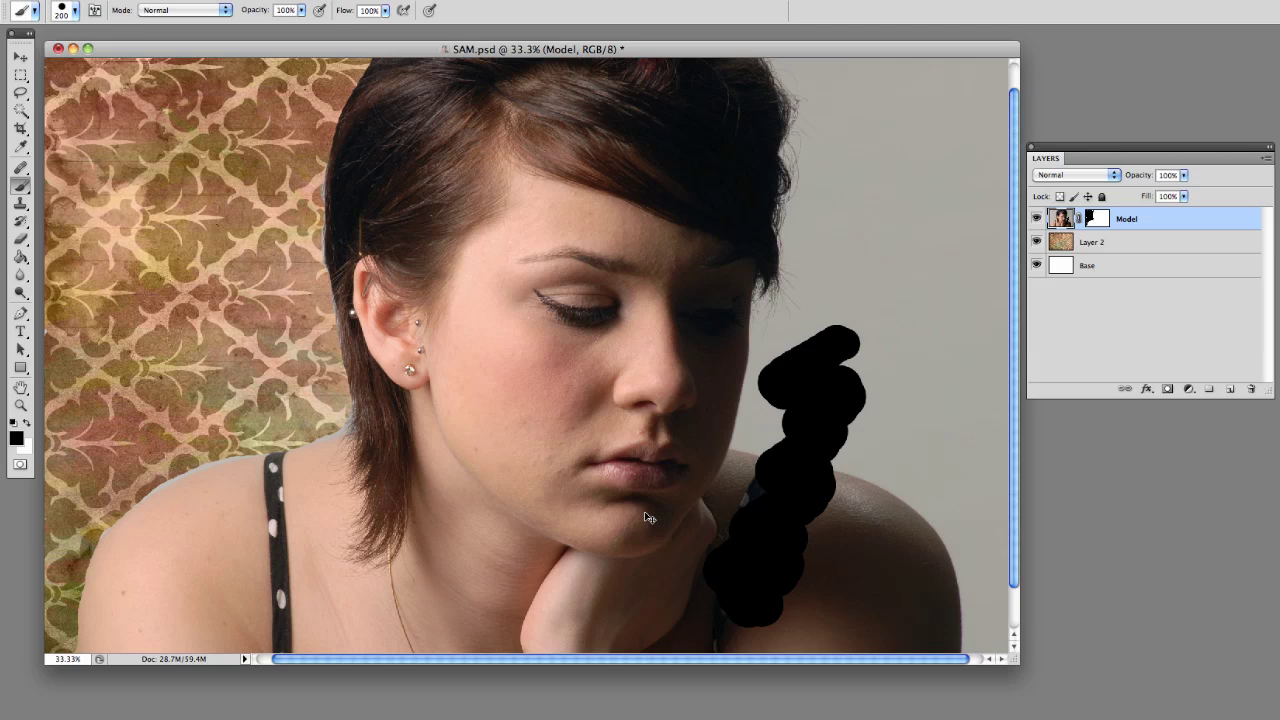
key("super+alt+z")
left_click(1097, 222)
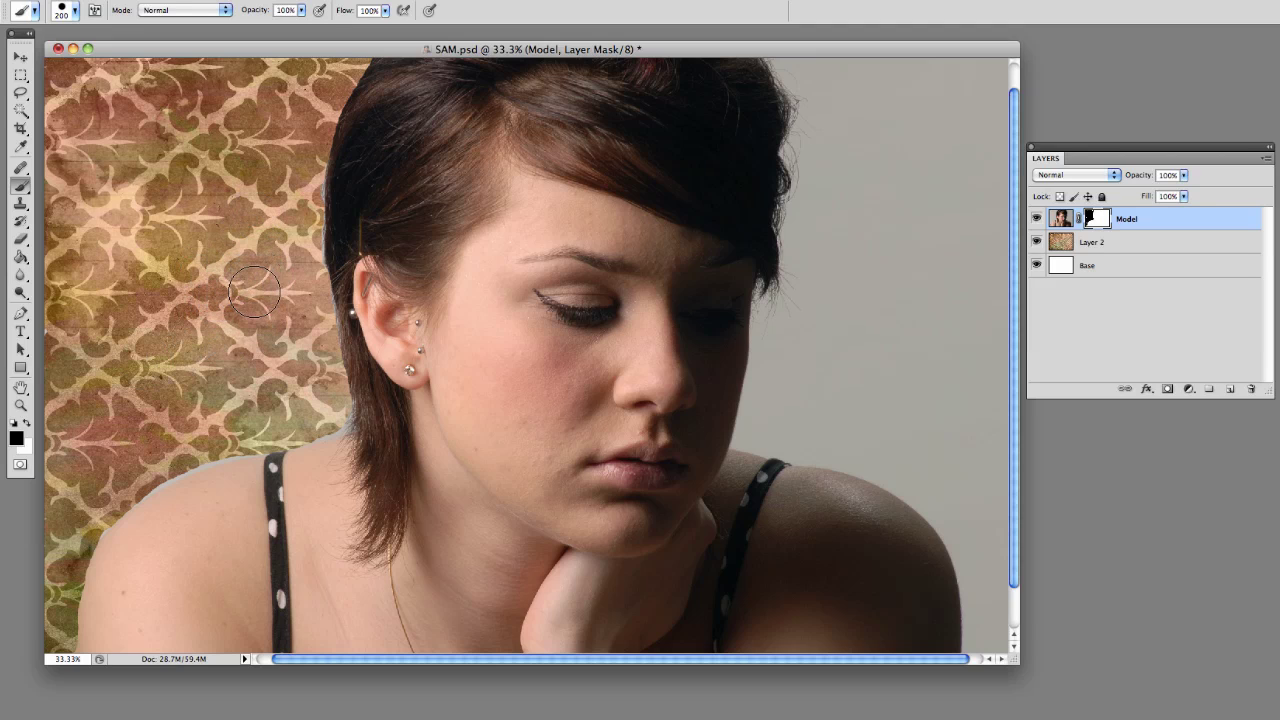
Step: Inspect the mask edge with Layer 2 hidden, then paint out the left-shoulder grey halo
left_click_drag(1028, 272, 1038, 263)
left_click(1040, 242)
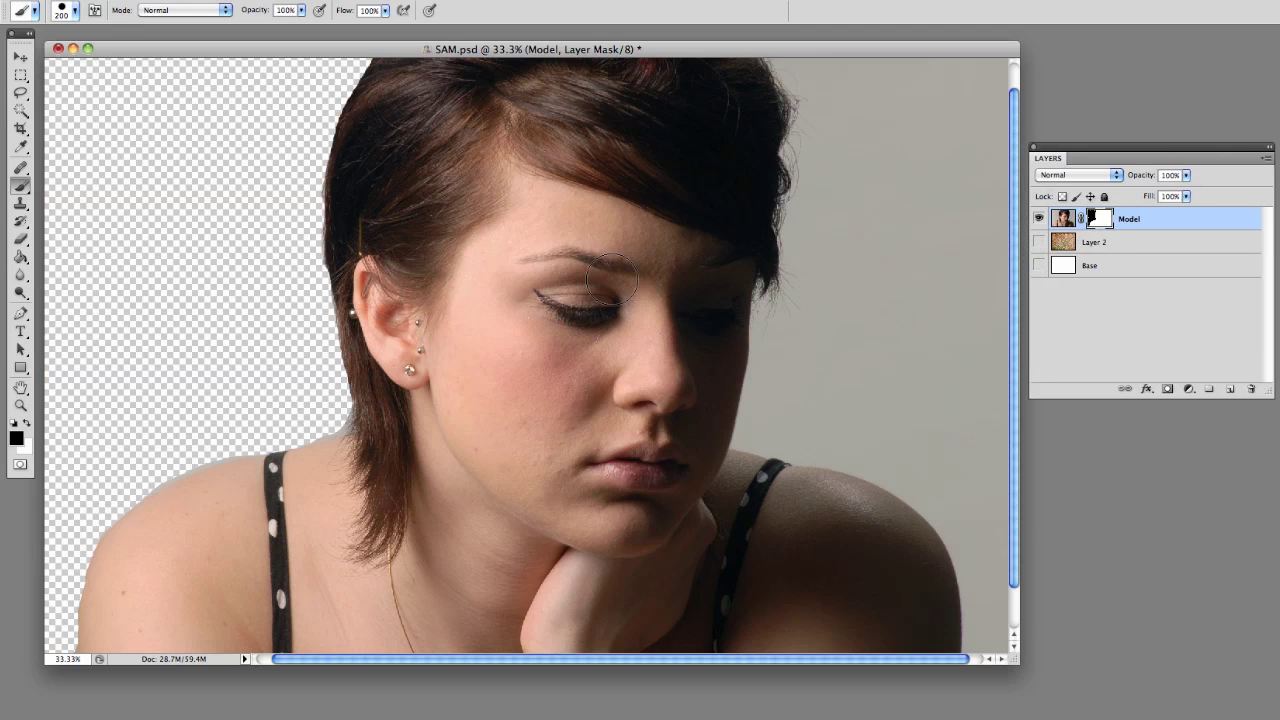
left_click(1038, 265)
left_click(1039, 243)
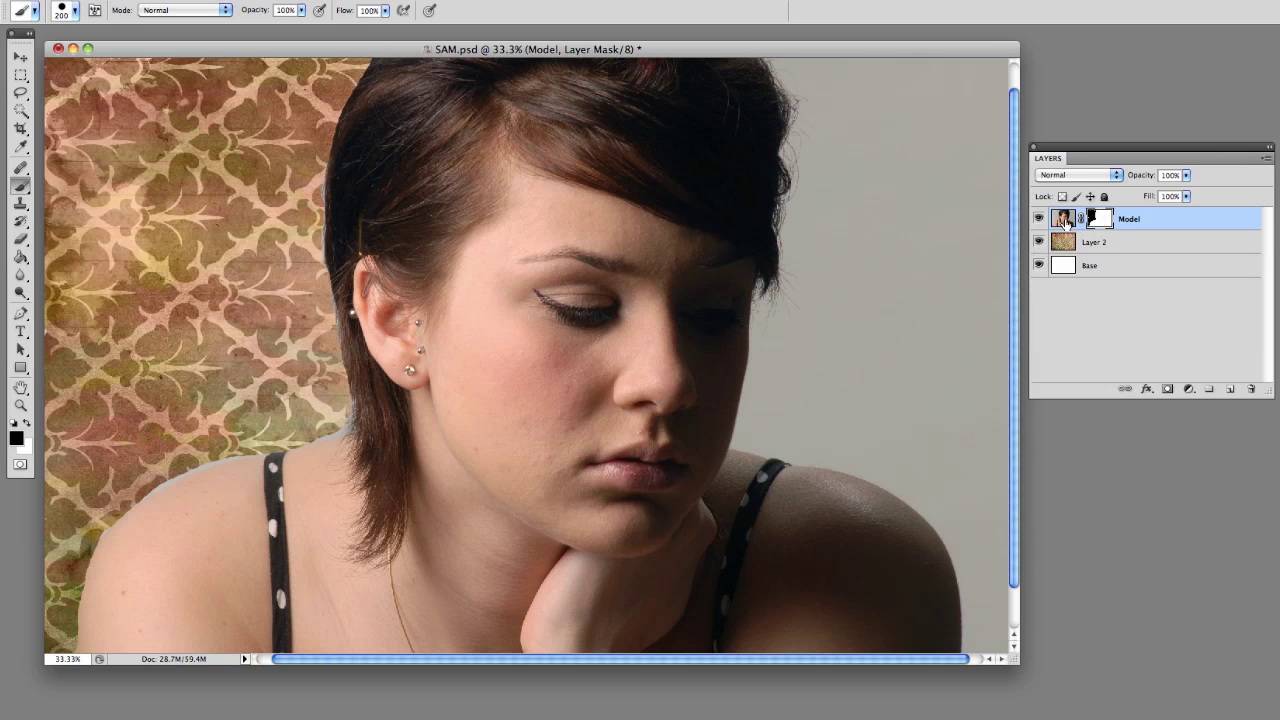
left_click_drag(120, 500, 55, 580)
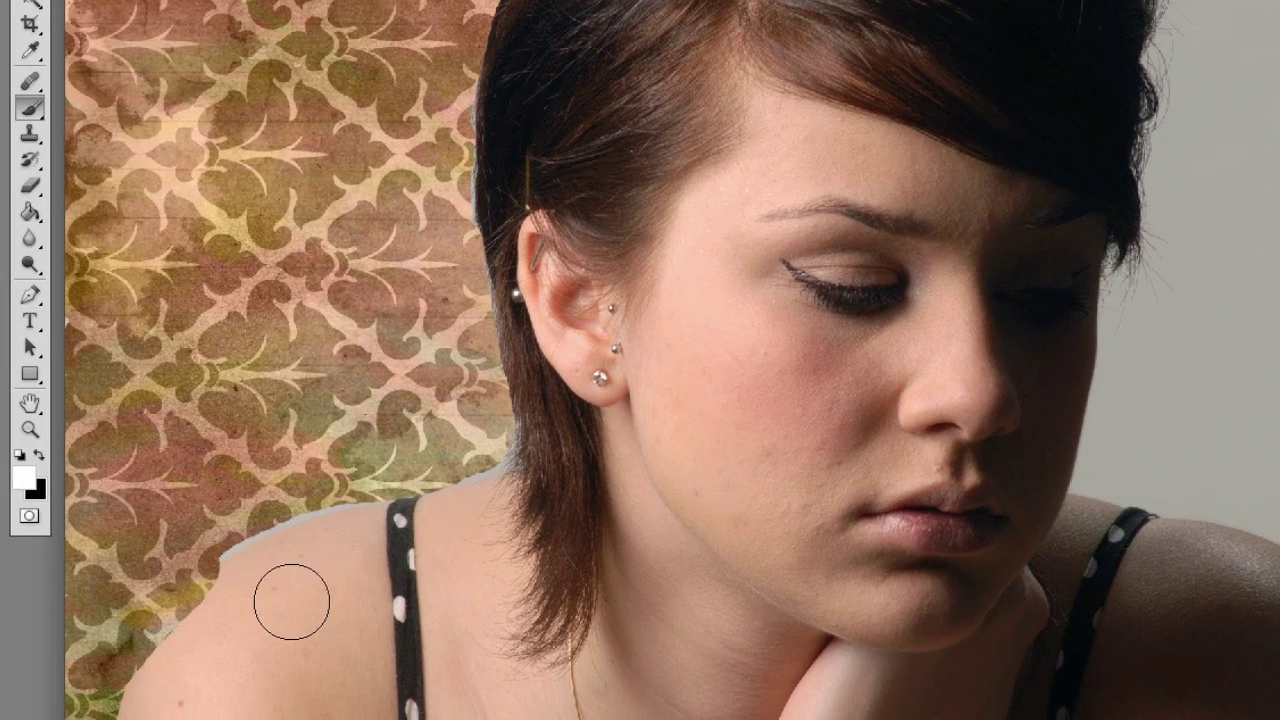
Step: Brush along the left shoulder edge on the mask, switching to black to hide the fringe
mouse_move(216, 607)
left_mouse_down()
mouse_move(159, 676)
mouse_move(177, 639)
mouse_move(237, 585)
left_mouse_up()
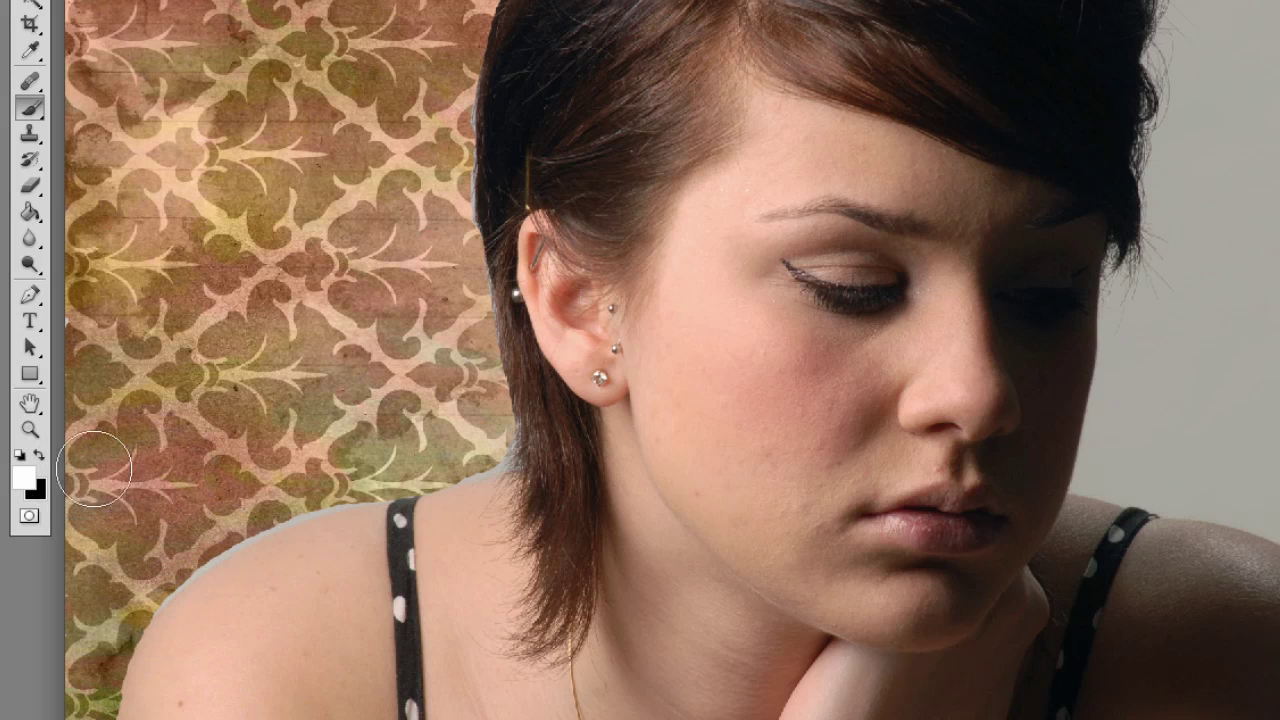
left_click(39, 454)
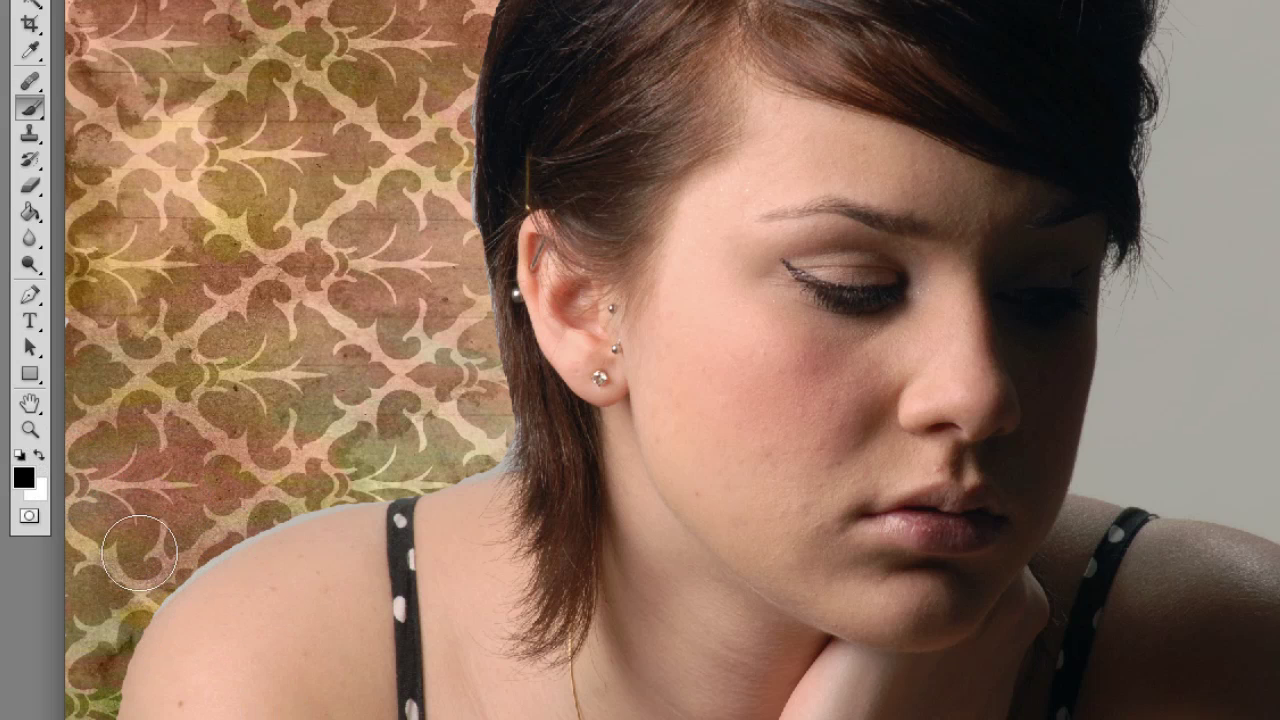
left_click_drag(147, 575, 295, 483)
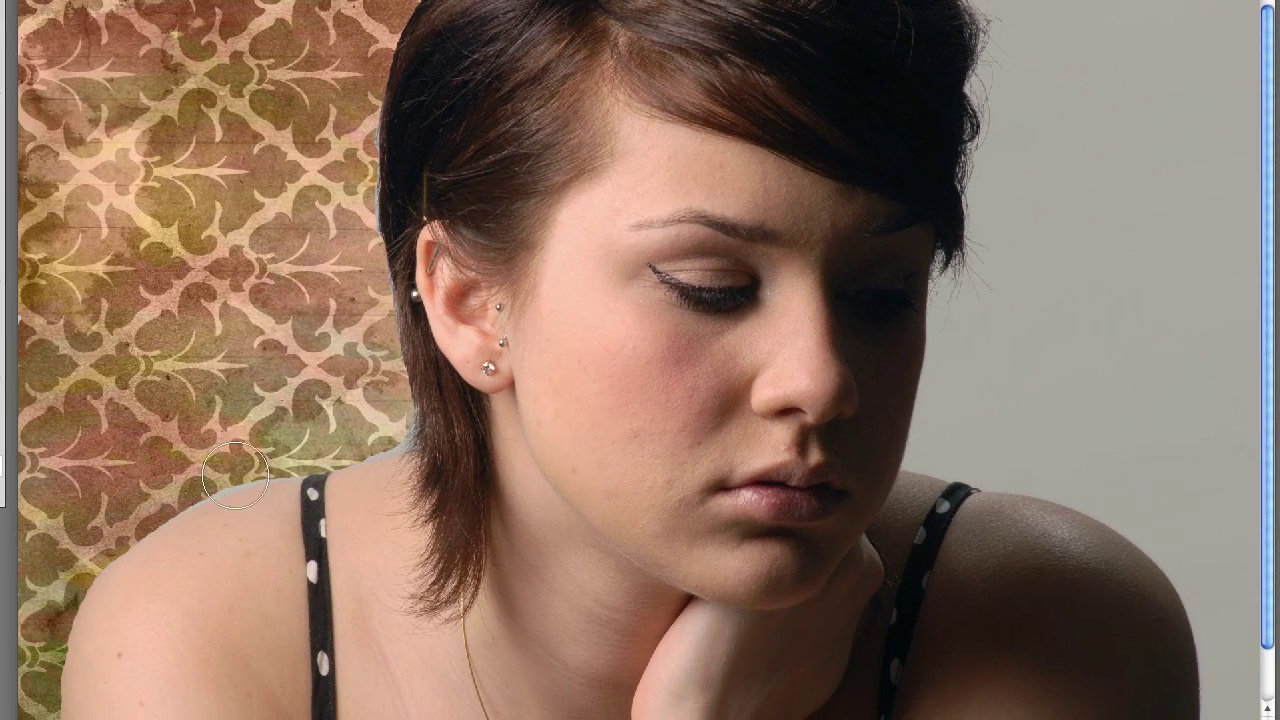
Step: Paint black on the mask over the left shoulder beside the strap
mouse_move(229, 470)
left_mouse_down()
mouse_move(272, 552)
mouse_move(267, 603)
mouse_move(275, 567)
mouse_move(279, 718)
mouse_move(277, 620)
mouse_move(240, 517)
mouse_move(192, 560)
mouse_move(104, 577)
mouse_move(72, 718)
mouse_move(177, 632)
mouse_move(209, 575)
mouse_move(232, 700)
left_mouse_up()
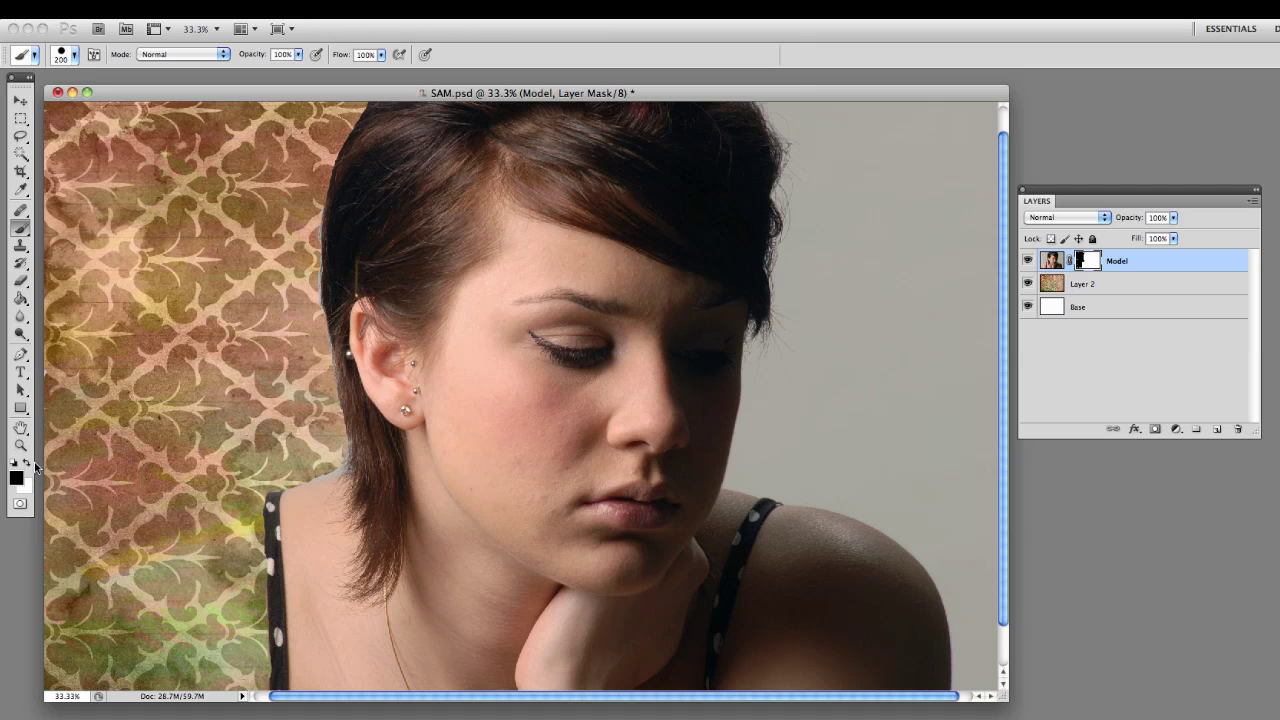
Step: Undo the shoulder stroke and all earlier mask painting, removing the Model layer's mask
mouse_move(255, 530)
left_mouse_down()
mouse_move(112, 598)
mouse_move(108, 620)
mouse_move(180, 594)
mouse_move(140, 709)
mouse_move(270, 586)
mouse_move(262, 654)
mouse_move(278, 642)
mouse_move(293, 508)
mouse_move(193, 543)
mouse_move(125, 586)
mouse_move(188, 546)
mouse_move(273, 518)
left_mouse_up()
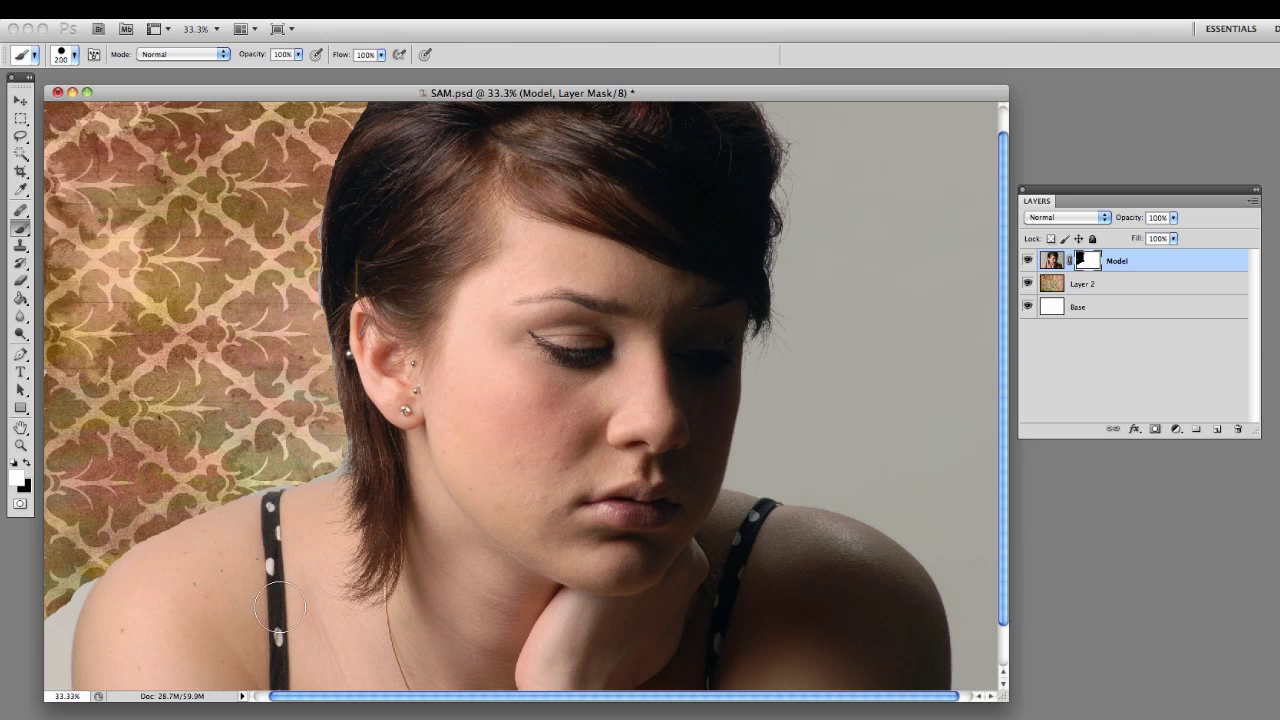
key("ctrl+z")
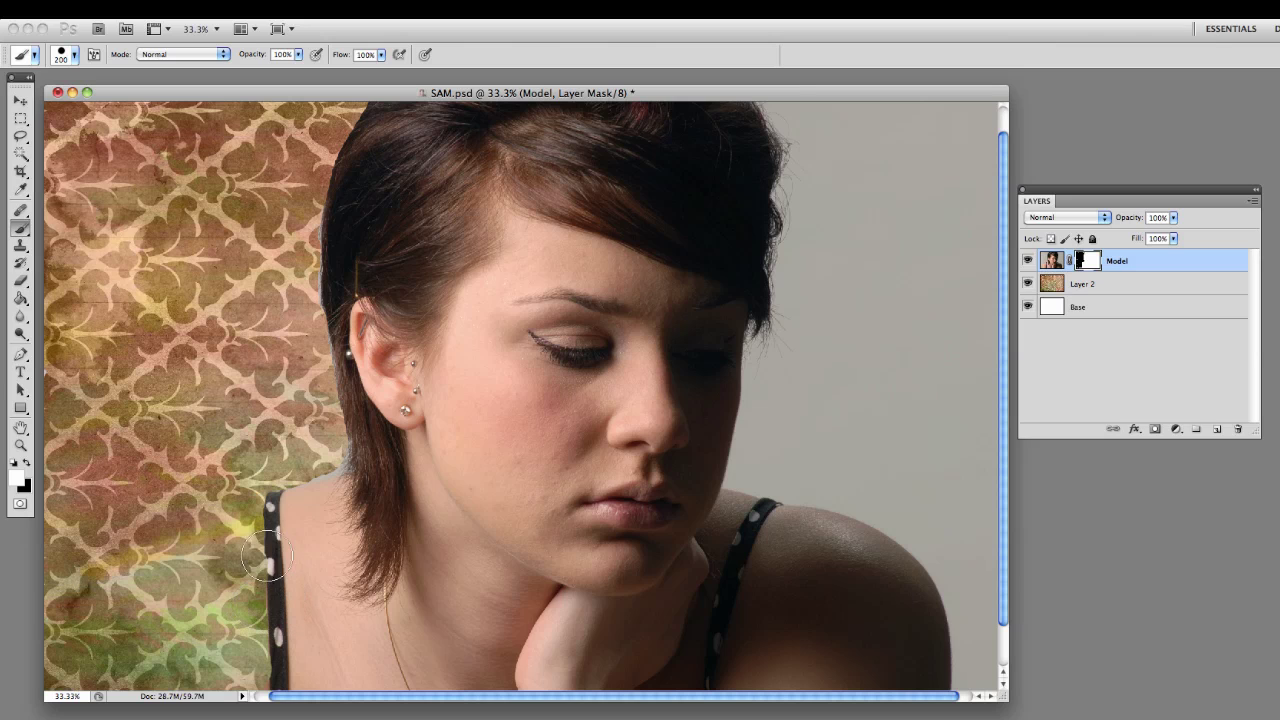
key("ctrl+alt+z")
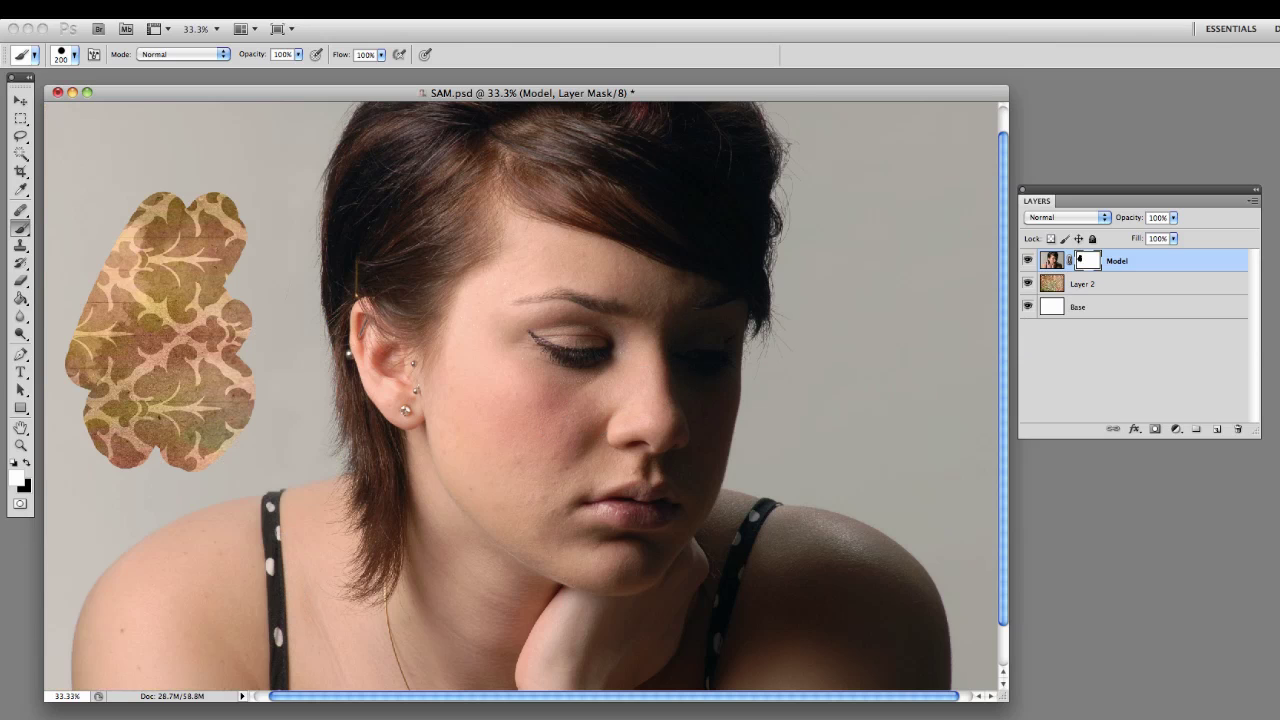
key("ctrl+alt+z")
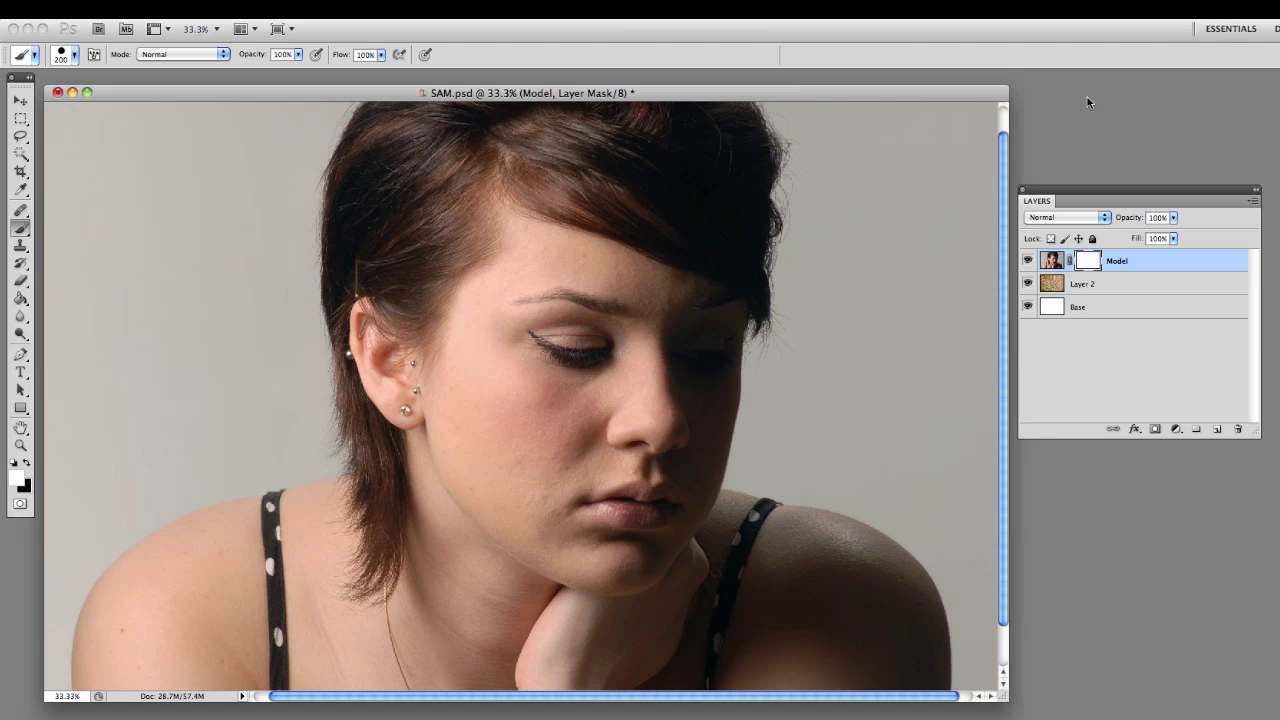
key("ctrl+alt+z")
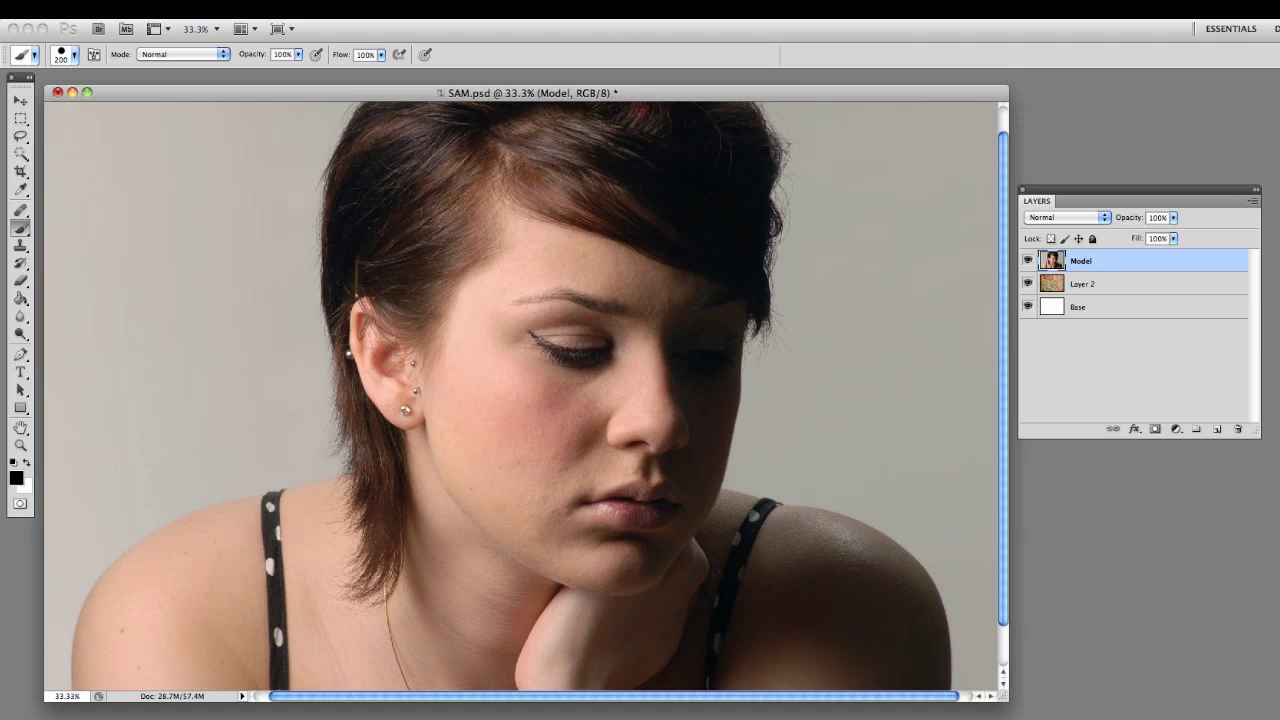
left_click_drag(1101, 187, 1093, 191)
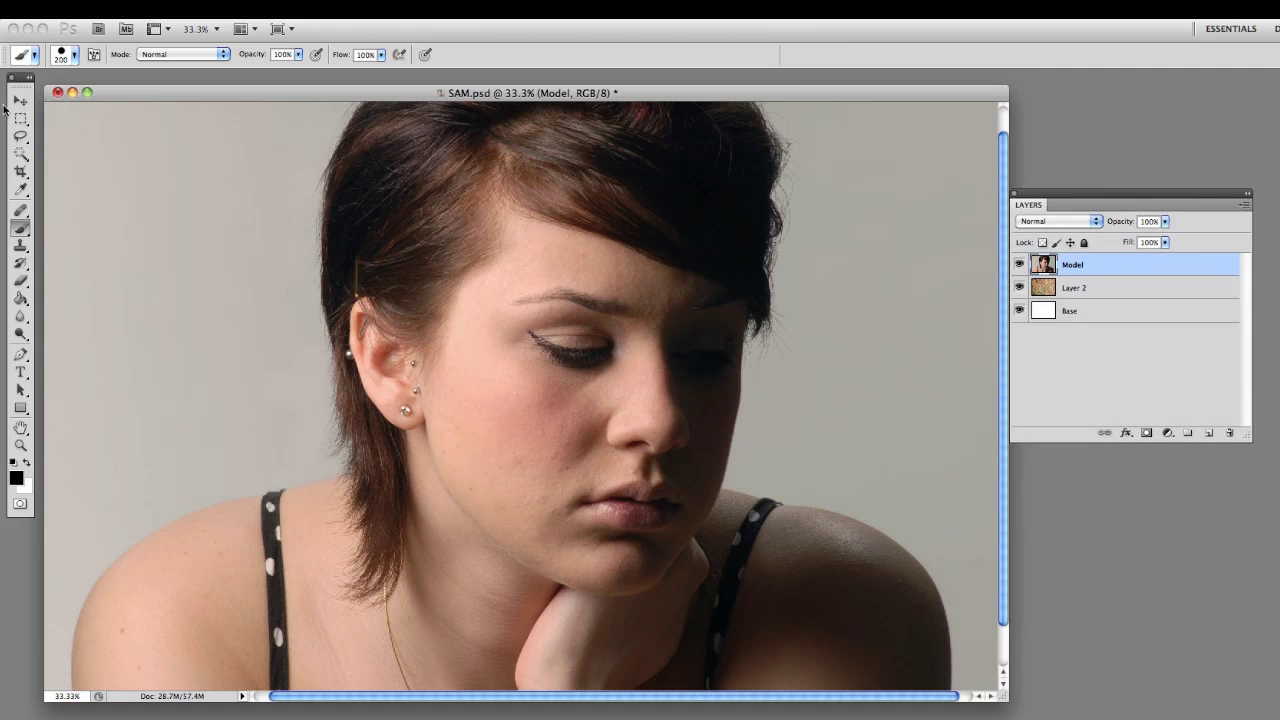
Step: Lasso around the model's outline and mask the Model layer to that selection
left_click(21, 139)
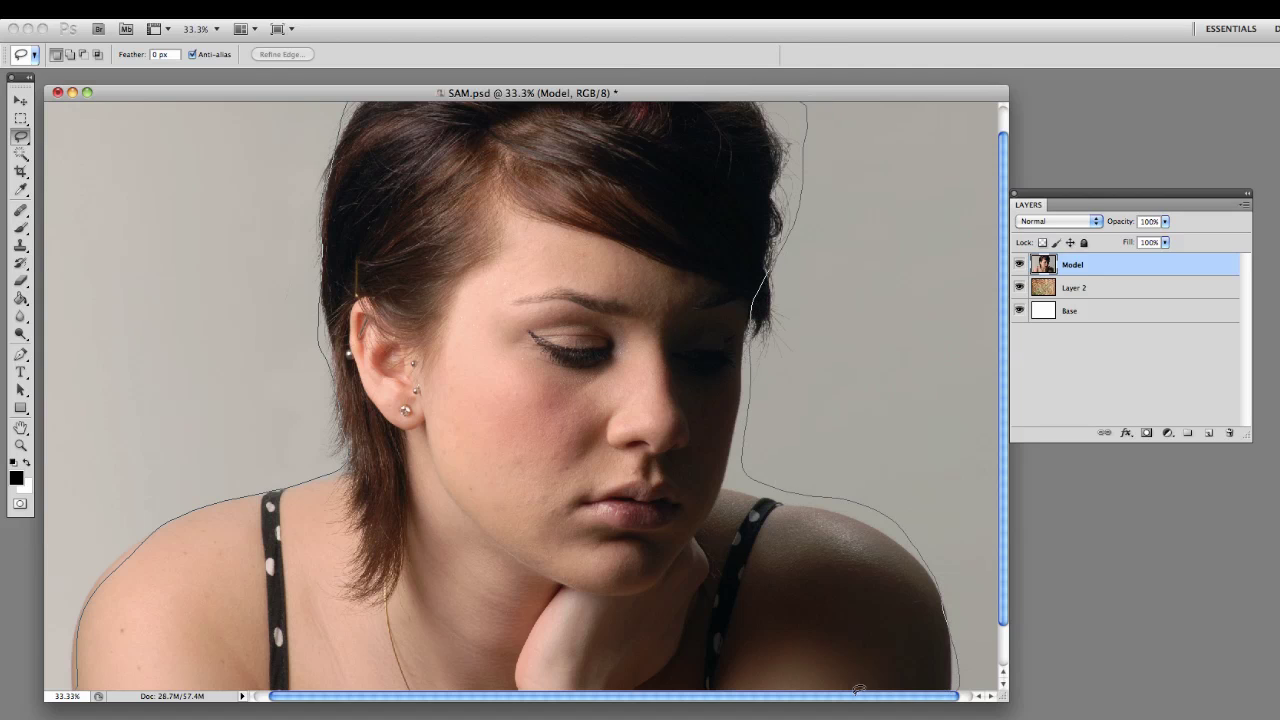
left_click_drag(84, 676, 80, 682)
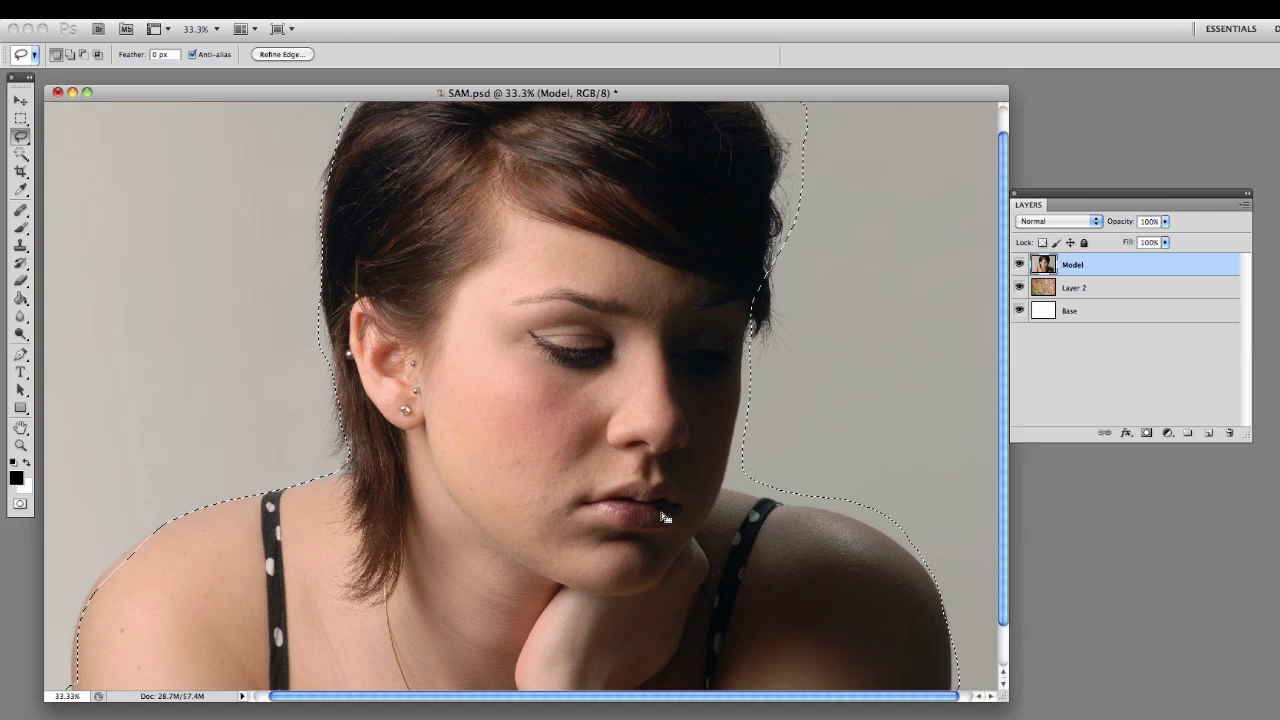
left_click(1147, 434)
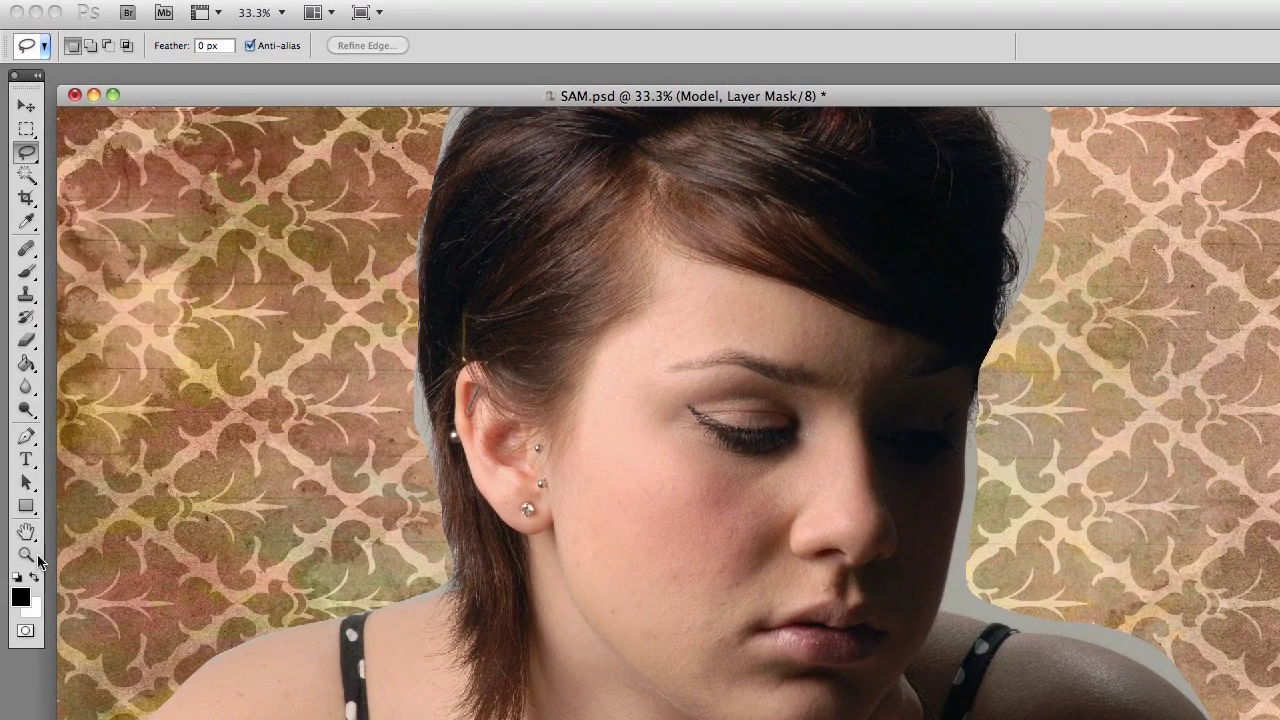
Step: Brush the mask along the hair and shoulder edges, swapping black and white to hide or restore grey
left_click(26, 270)
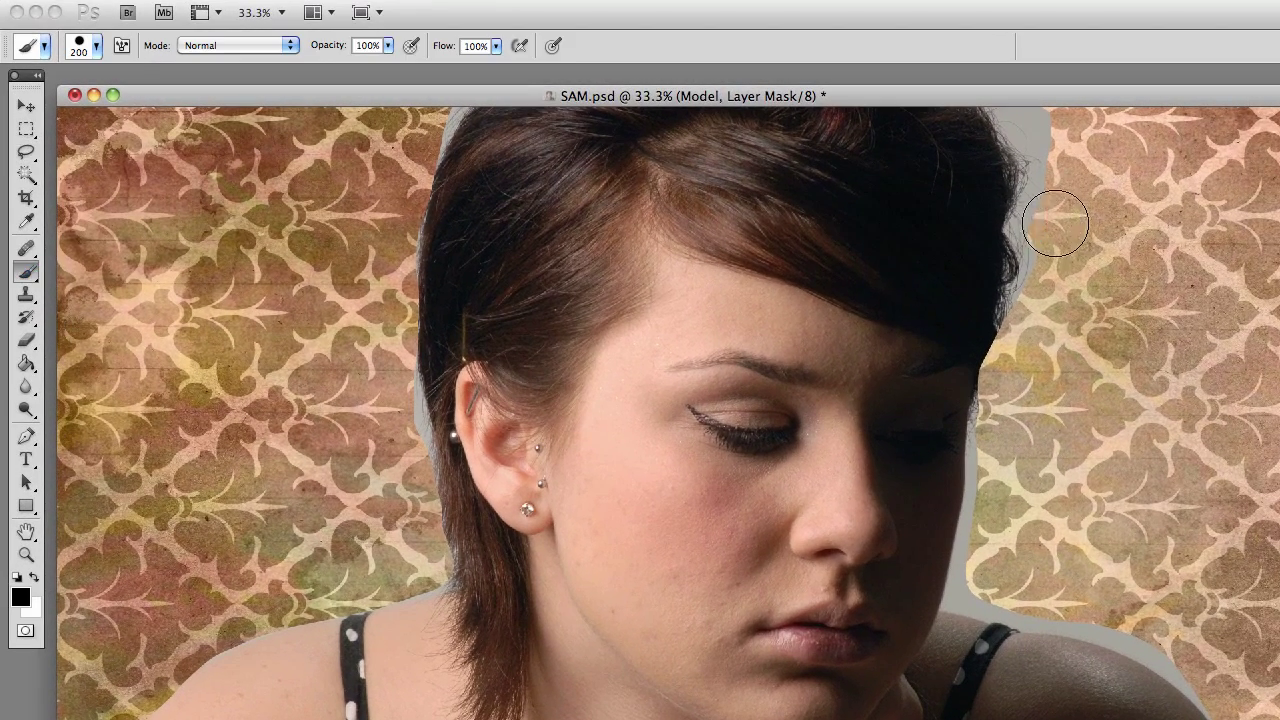
mouse_move(1050, 190)
left_mouse_down()
mouse_move(1047, 122)
mouse_move(1023, 95)
mouse_move(1051, 140)
mouse_move(1056, 227)
mouse_move(1038, 325)
mouse_move(990, 402)
mouse_move(1013, 411)
mouse_move(992, 545)
left_mouse_up()
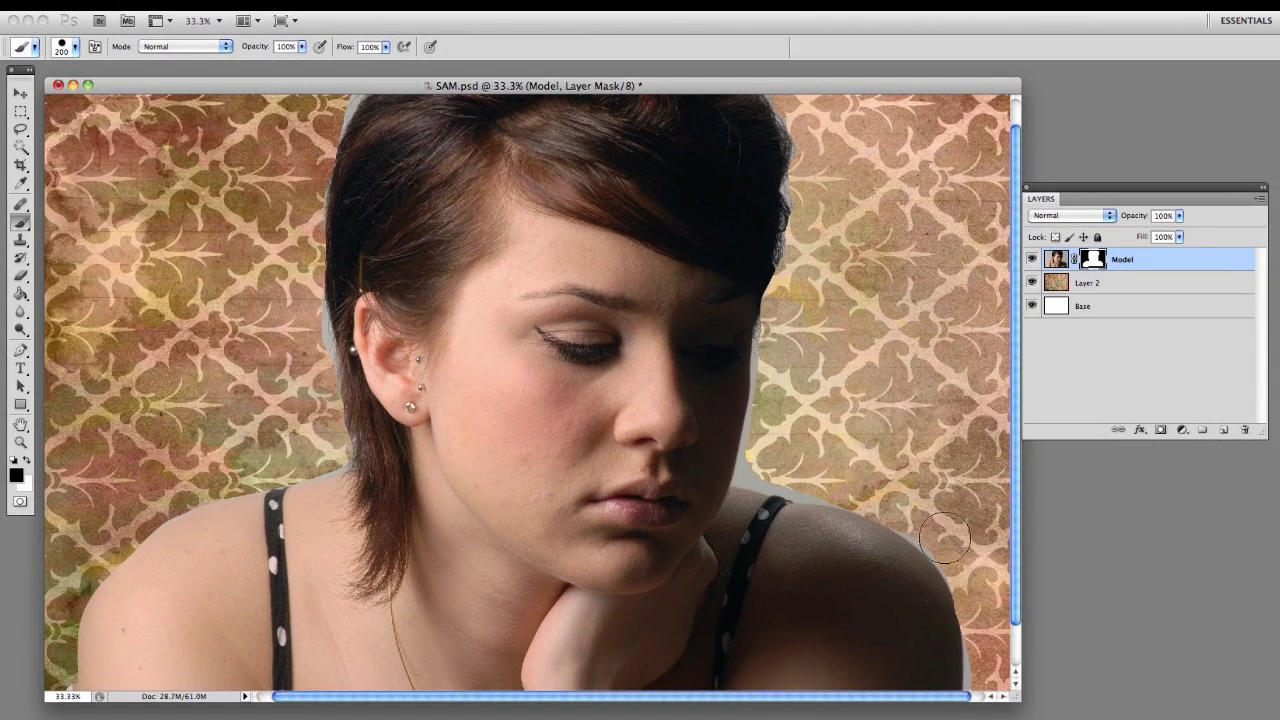
left_click_drag(972, 622, 962, 680)
left_click(28, 461)
mouse_move(914, 623)
left_mouse_down()
mouse_move(929, 609)
mouse_move(946, 688)
left_mouse_up()
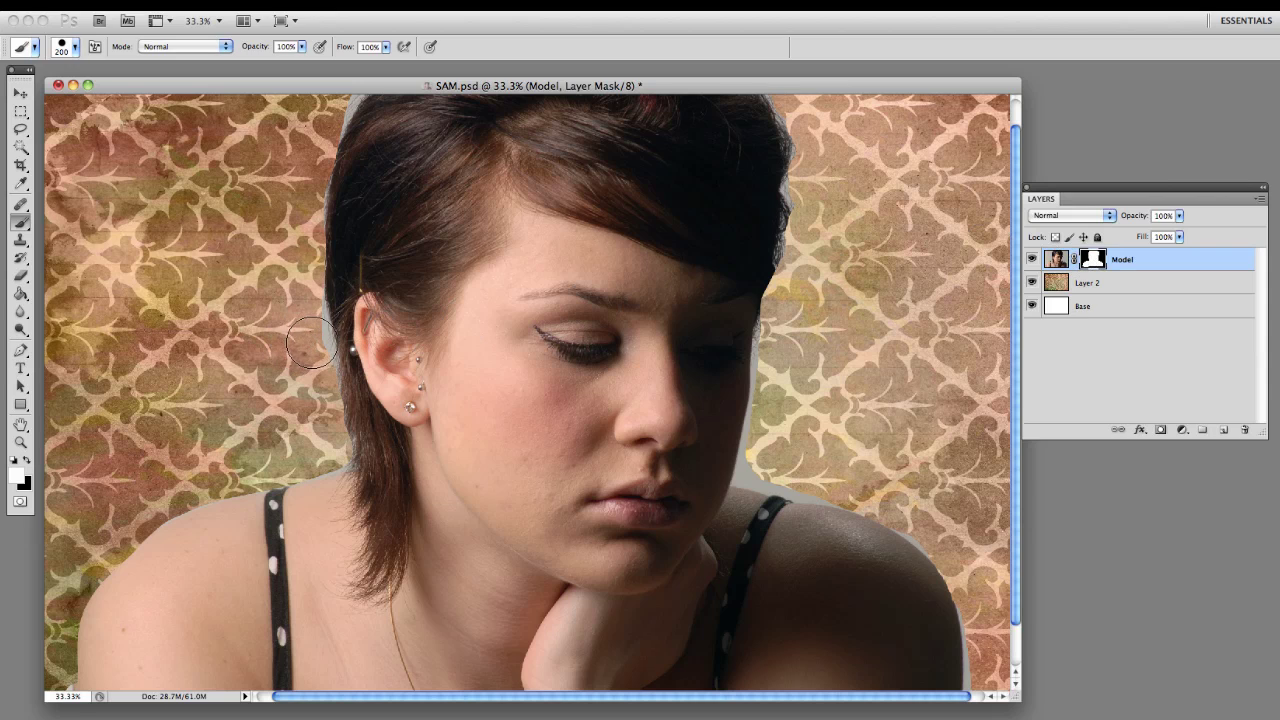
left_click(26, 461)
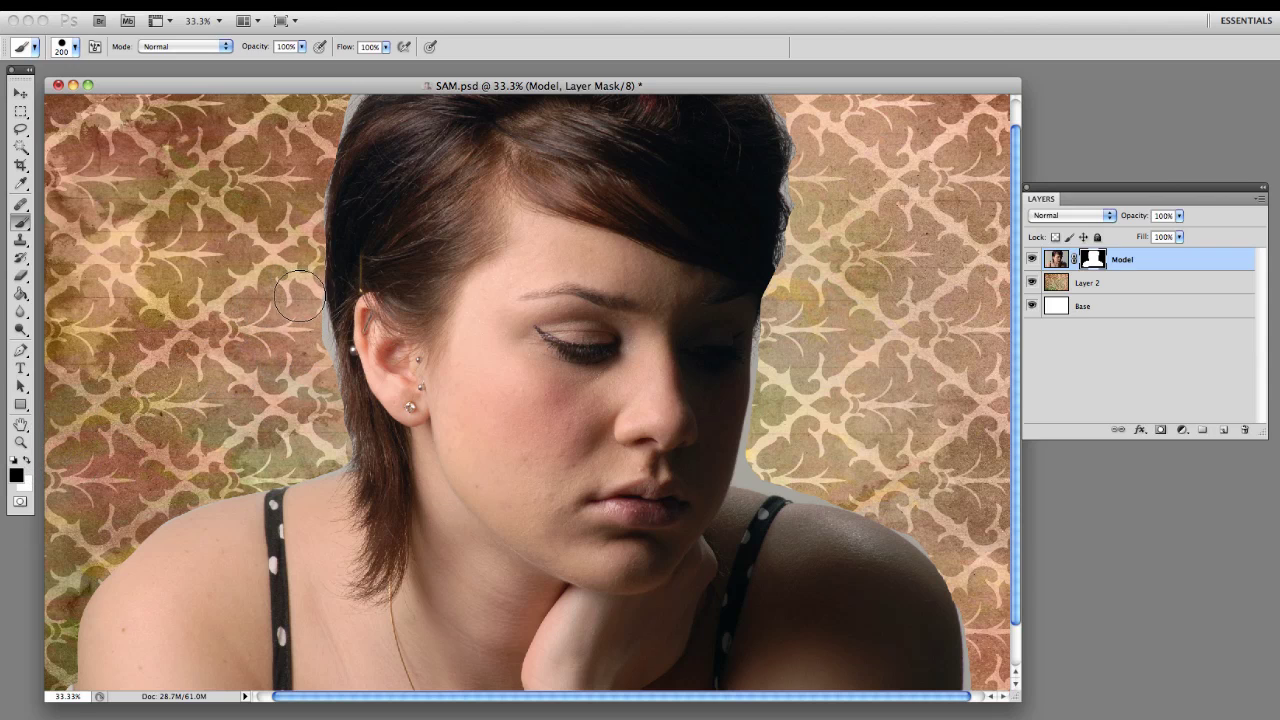
mouse_move(303, 310)
left_mouse_down()
mouse_move(315, 378)
mouse_move(305, 320)
mouse_move(315, 370)
mouse_move(356, 292)
left_mouse_up()
left_click(26, 461)
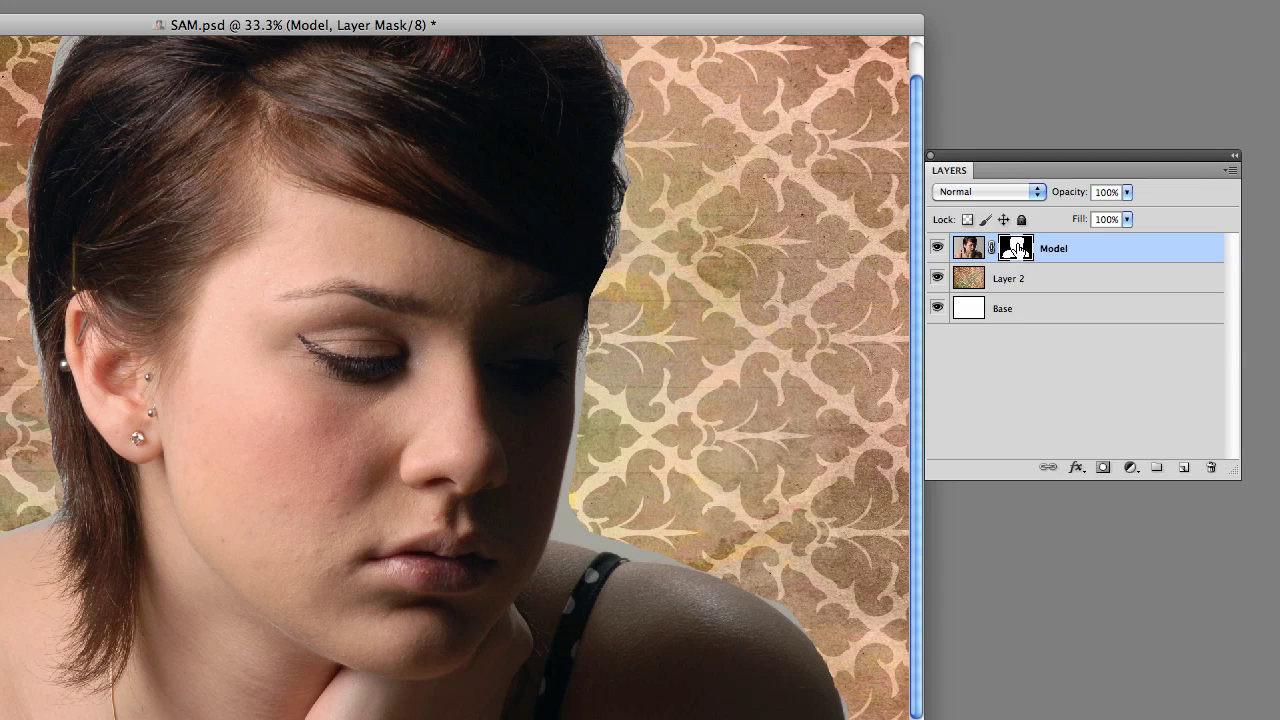
left_click(967, 250)
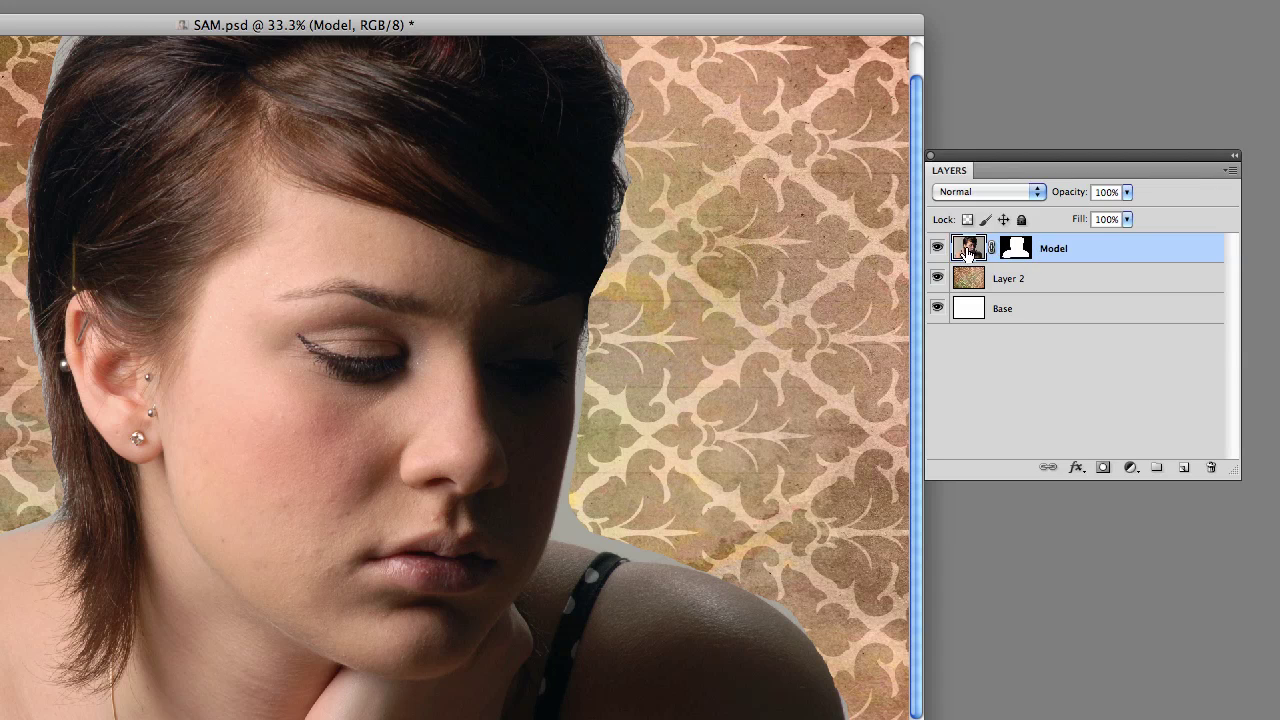
left_click(1017, 248)
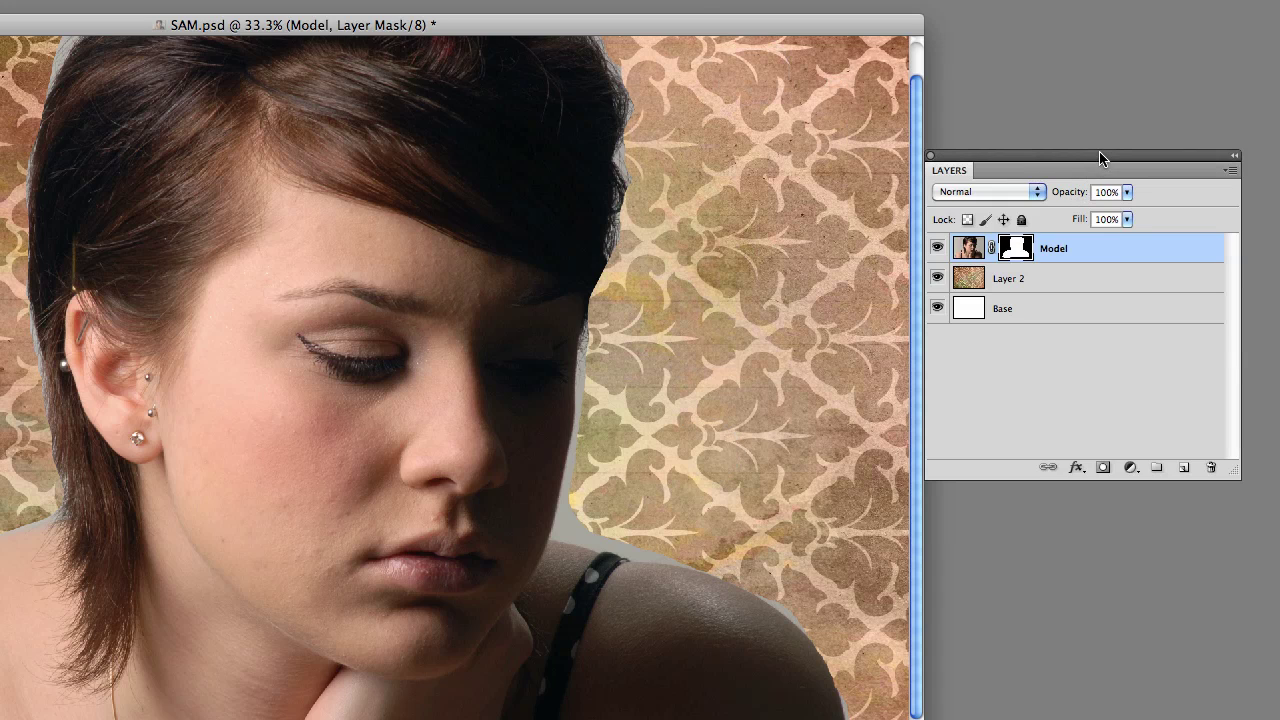
left_click_drag(1105, 155, 1124, 169)
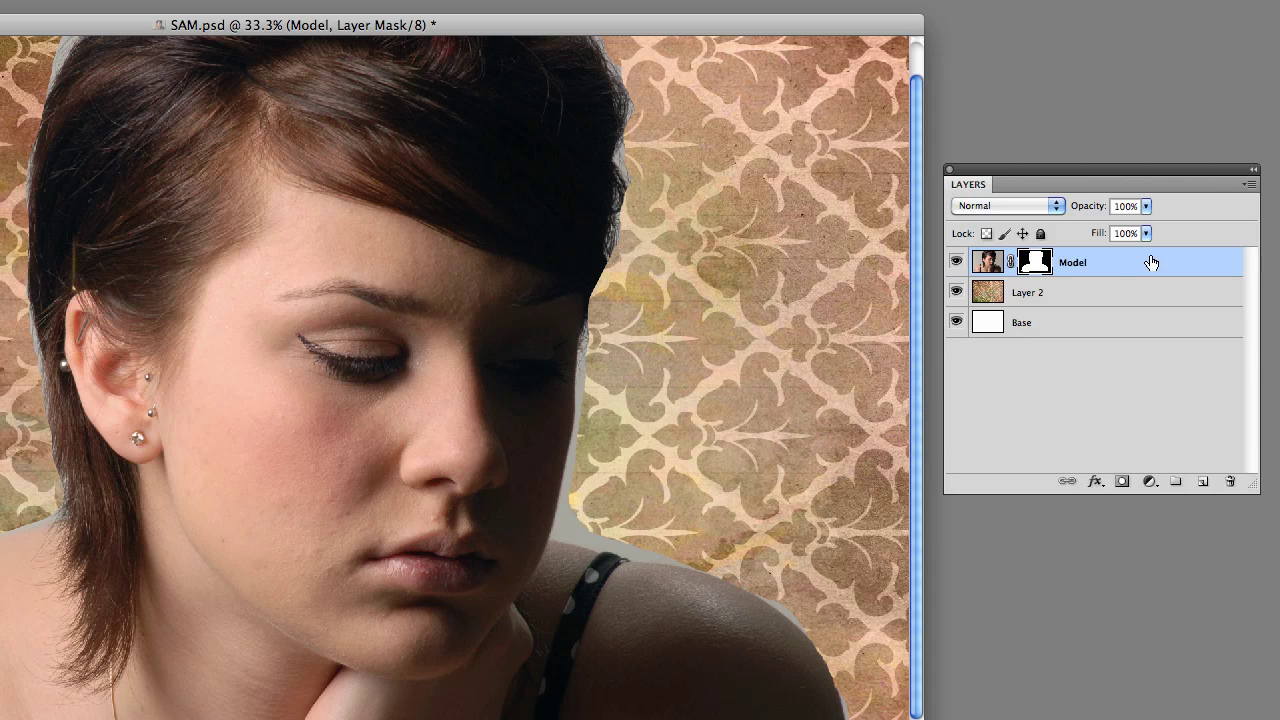
Step: Undo the last mask edit, then delete the Model layer's mask without applying it
key("ctrl+z")
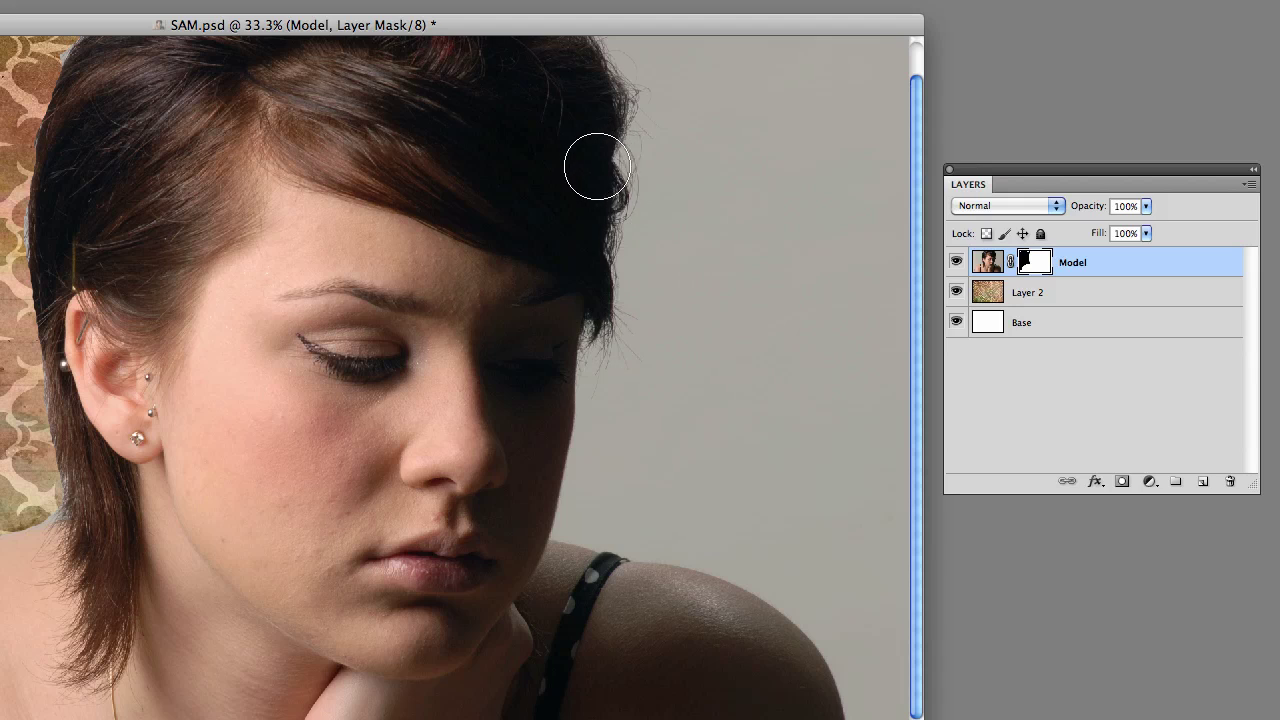
left_click_drag(1066, 169, 1065, 164)
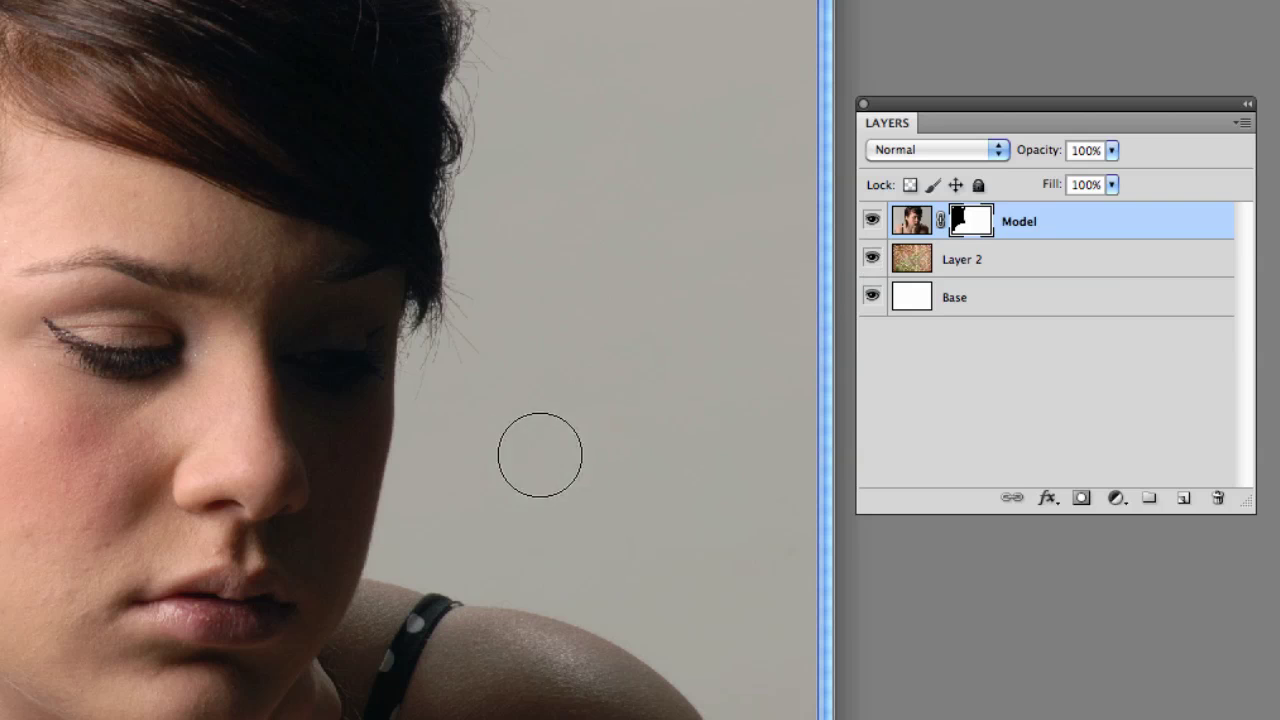
left_click_drag(968, 226, 1217, 498)
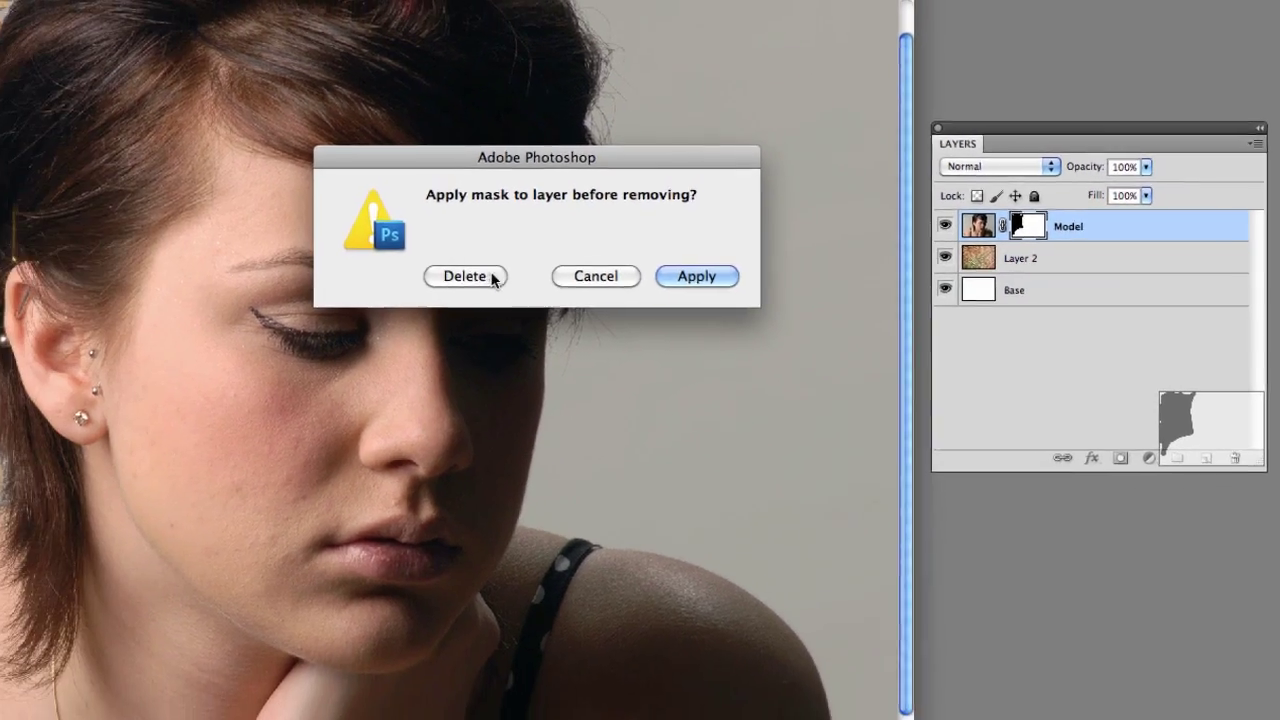
left_click(382, 280)
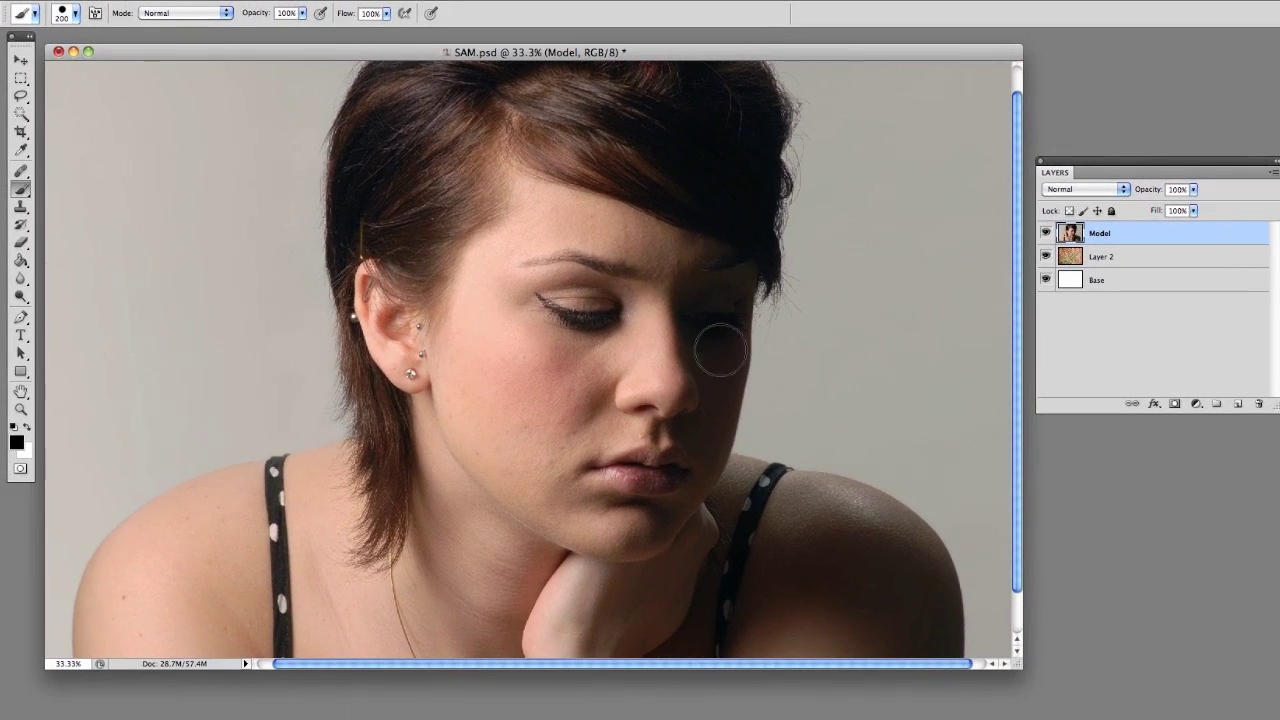